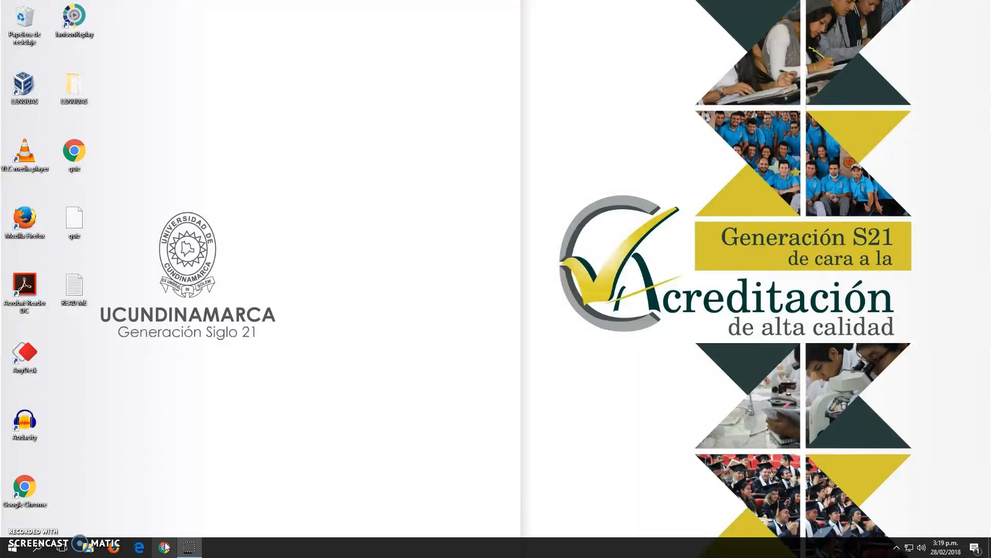
In Chrome, search Google for 'kahoot' and open the Kahoot! Learning Games result.
left_click(166, 547)
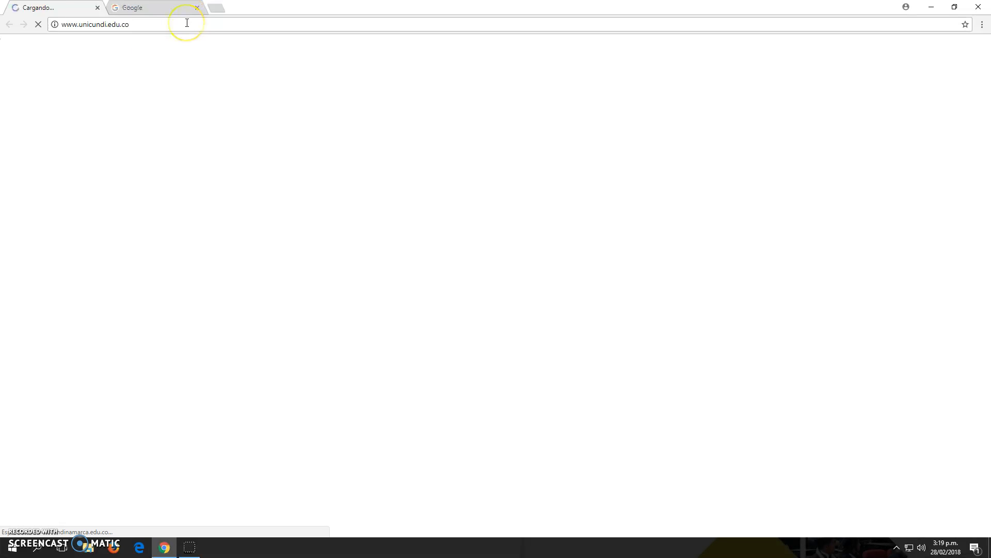
left_click(97, 7)
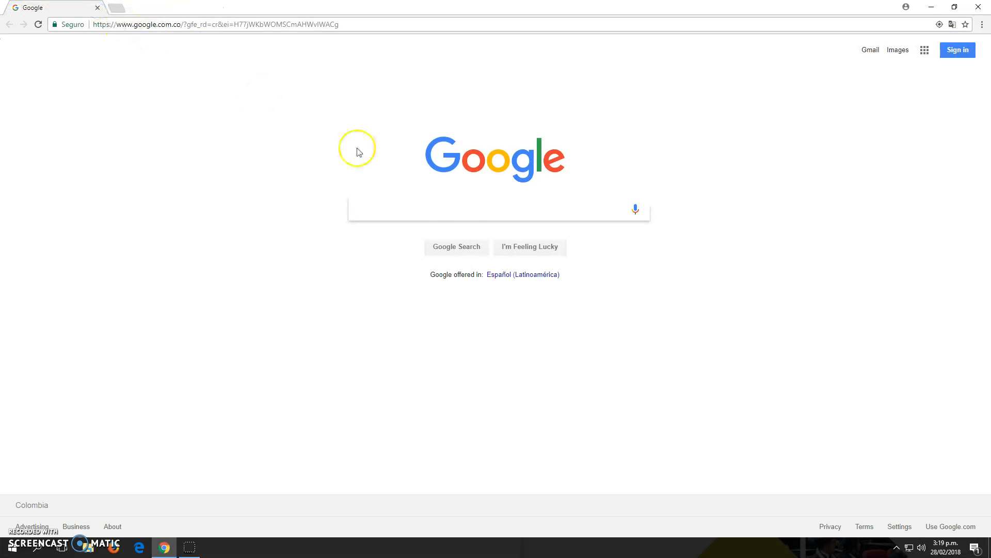
left_click(445, 204)
type("kahot")
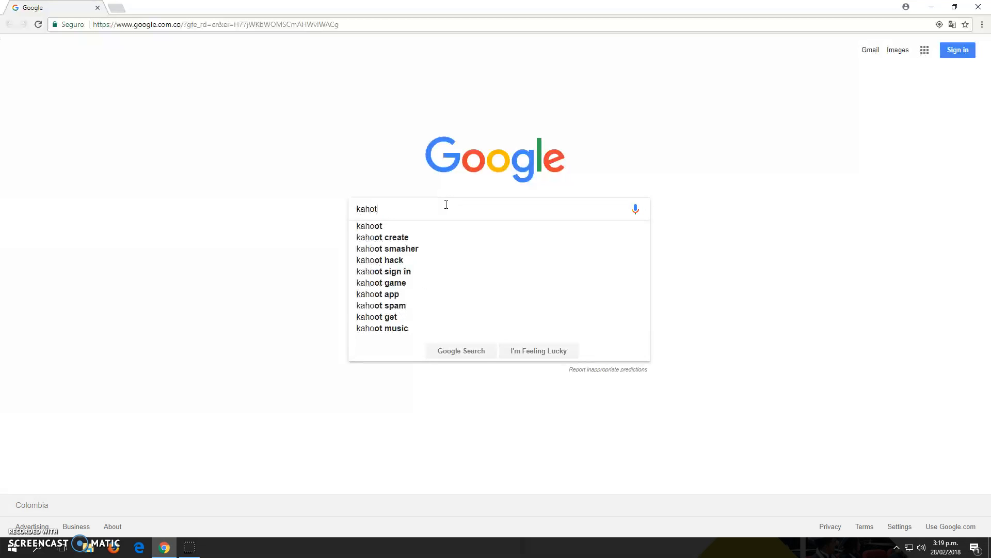
left_click(412, 226)
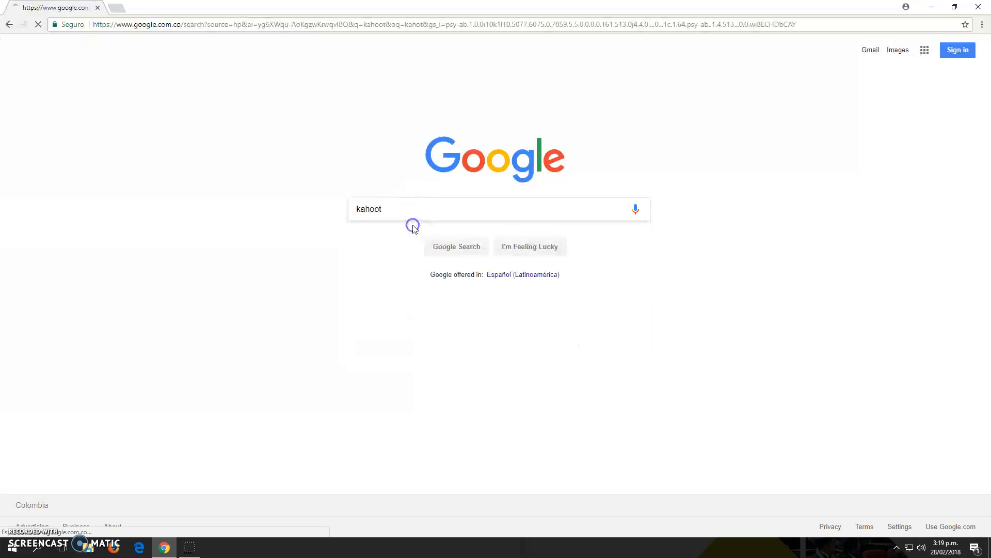
left_click(87, 183)
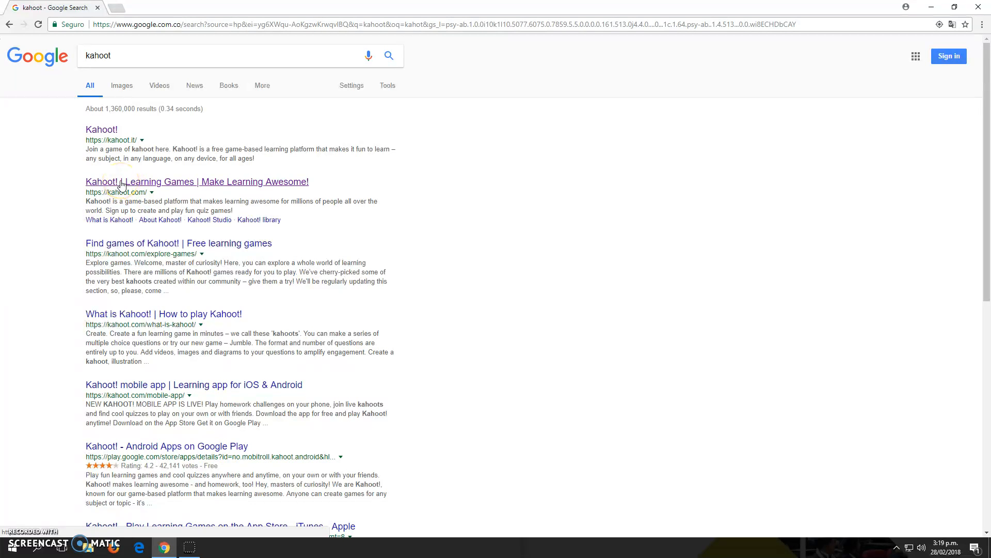
left_click(121, 182)
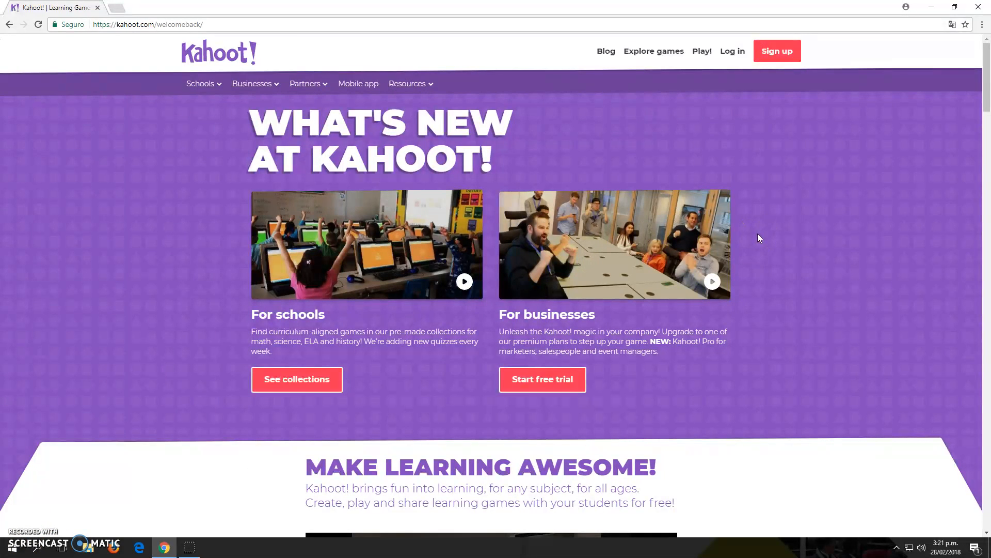
left_click(723, 121)
left_click(777, 51)
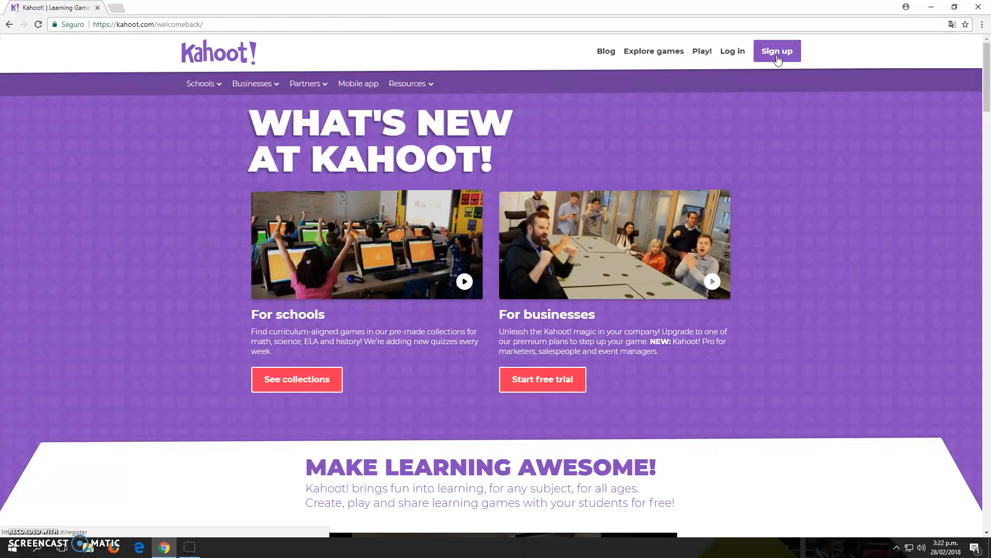
left_click(777, 57)
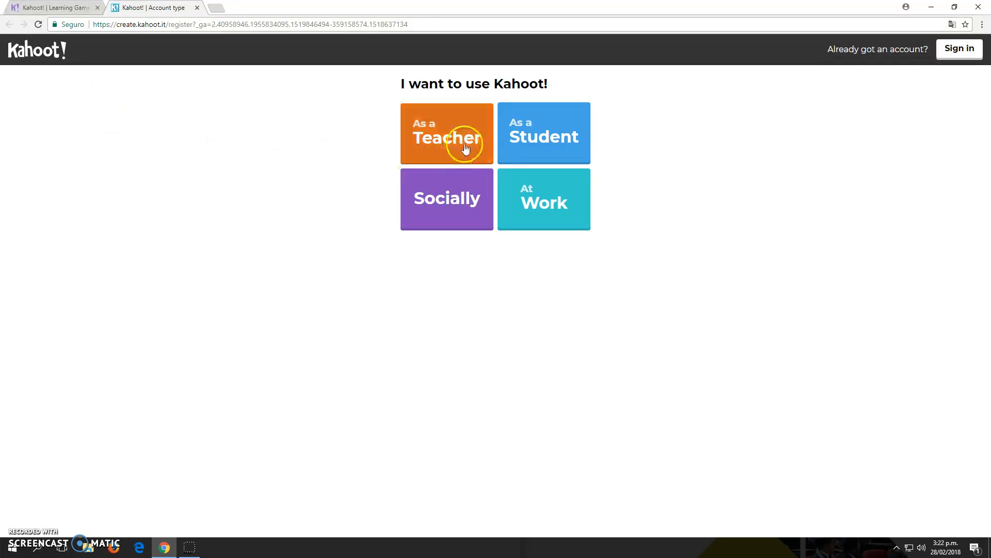
left_click(439, 136)
left_click(443, 124)
left_click(447, 137)
left_click(448, 139)
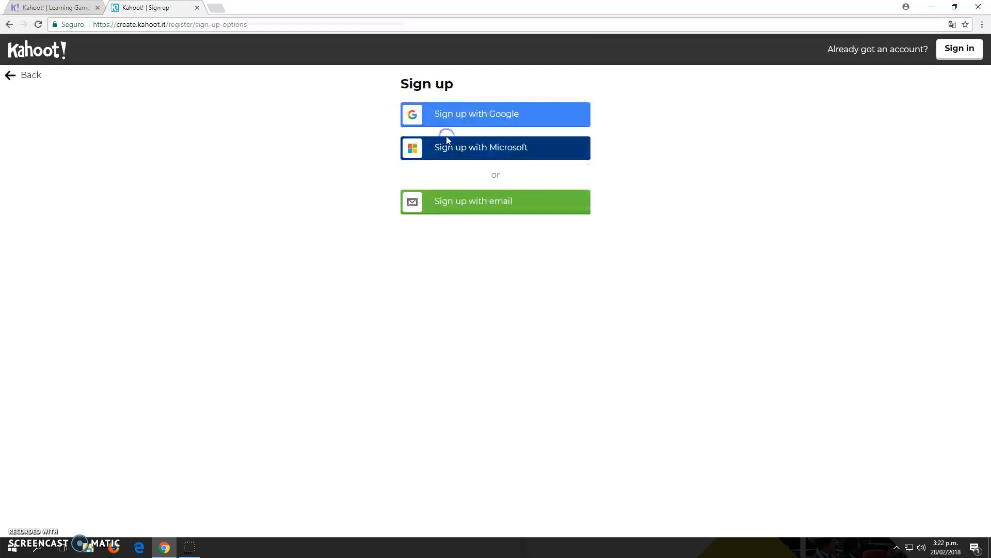
left_click(459, 246)
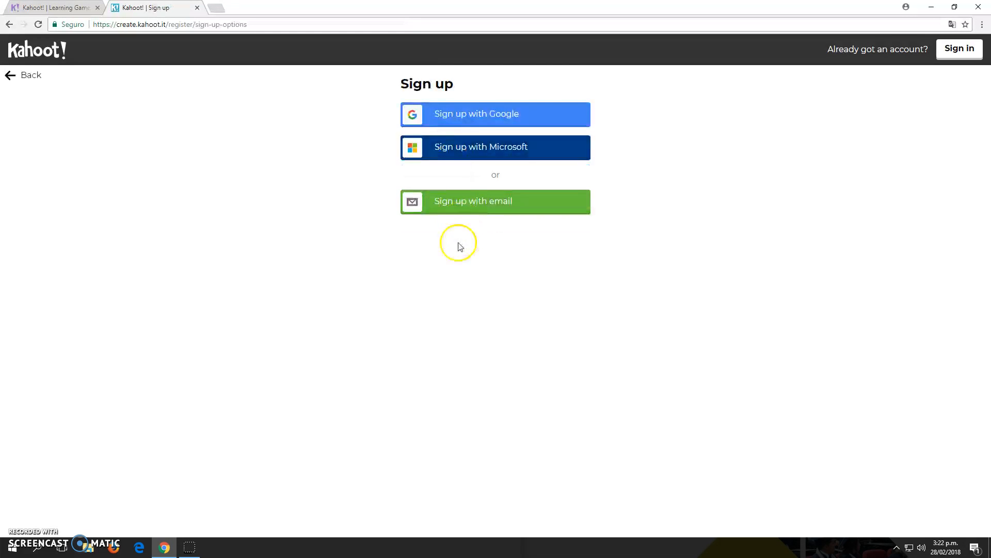
left_click(481, 212)
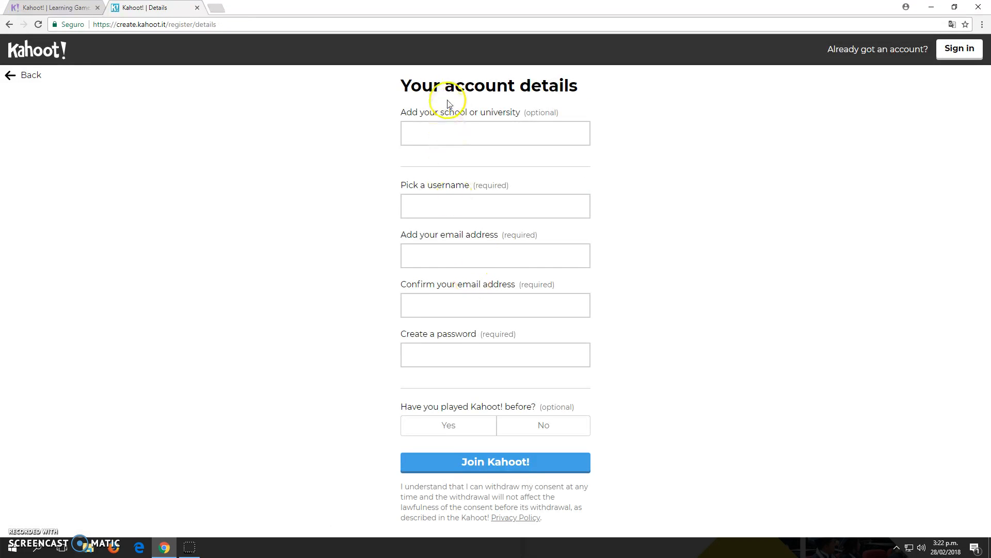
left_click(196, 8)
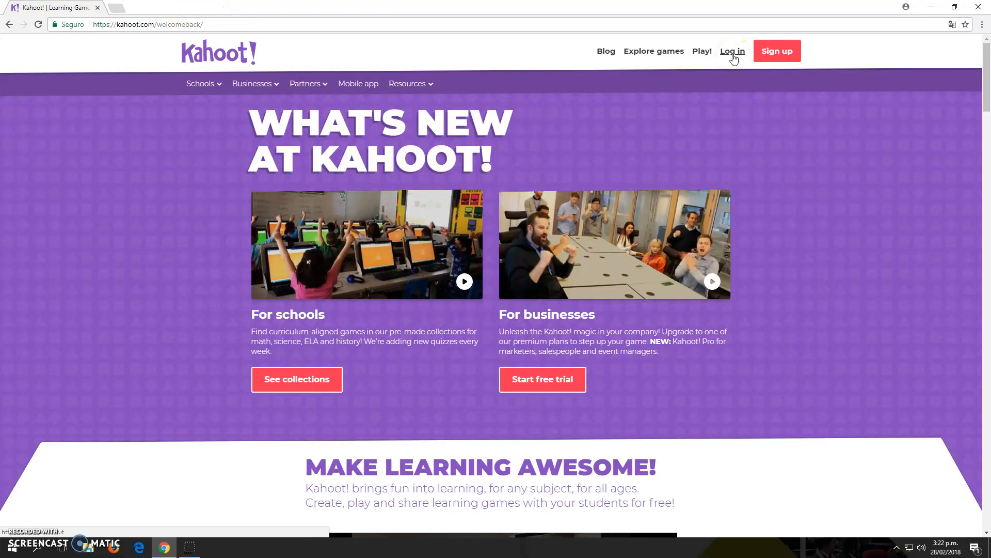
Try logging in to Kahoot! with the account e-mail and password.
left_click(732, 53)
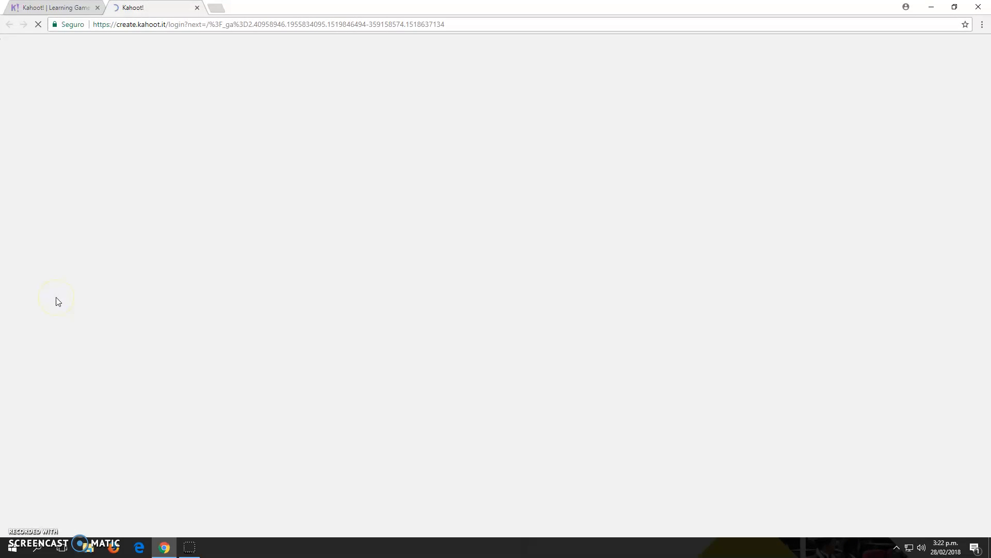
left_click(452, 250)
left_click(420, 296)
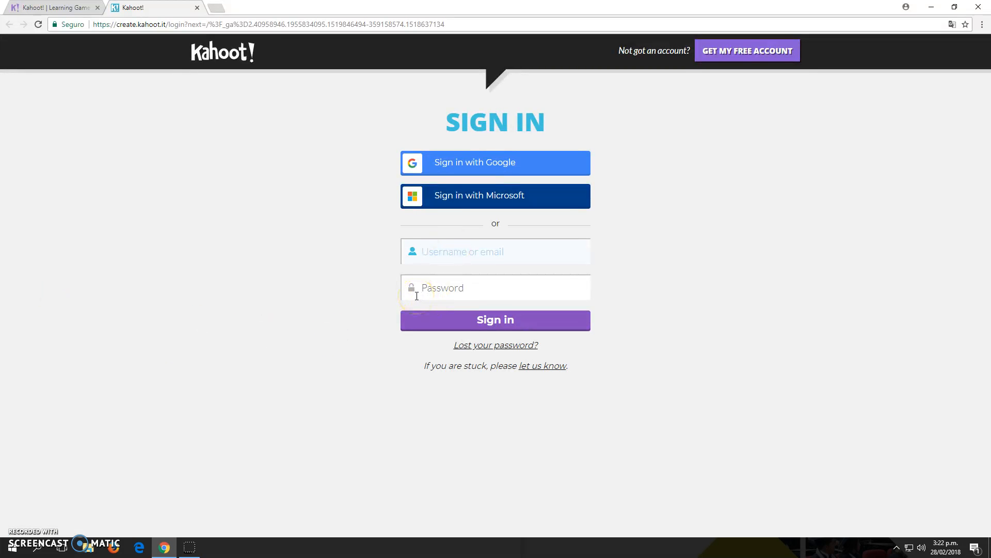
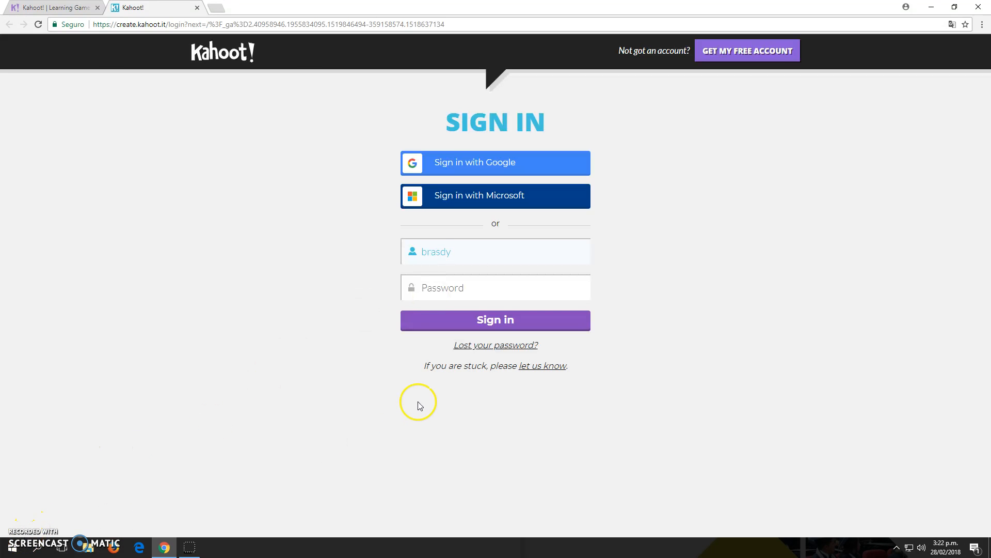
left_click(496, 289)
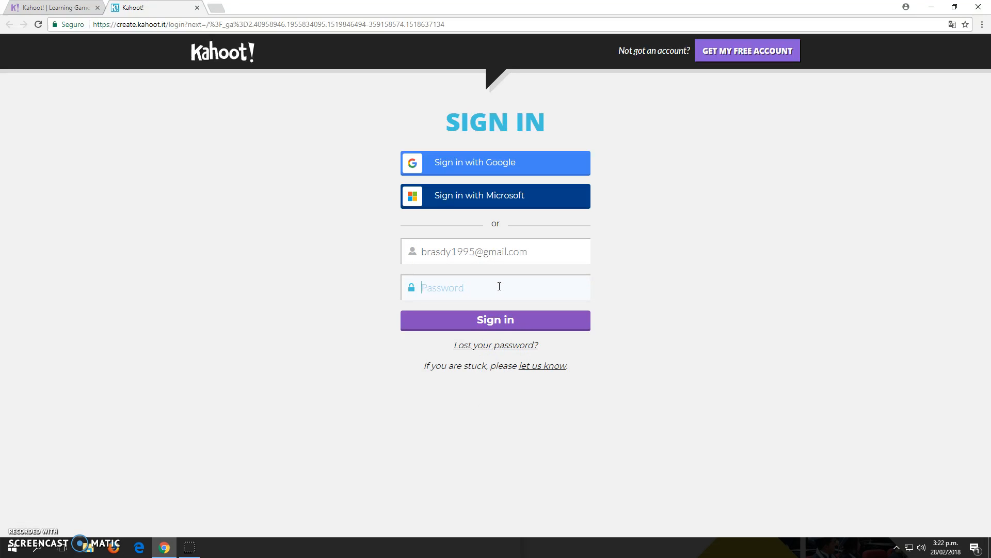
type("***********")
key("Return")
After the login error, sign in with the Google account instead.
left_click(496, 293)
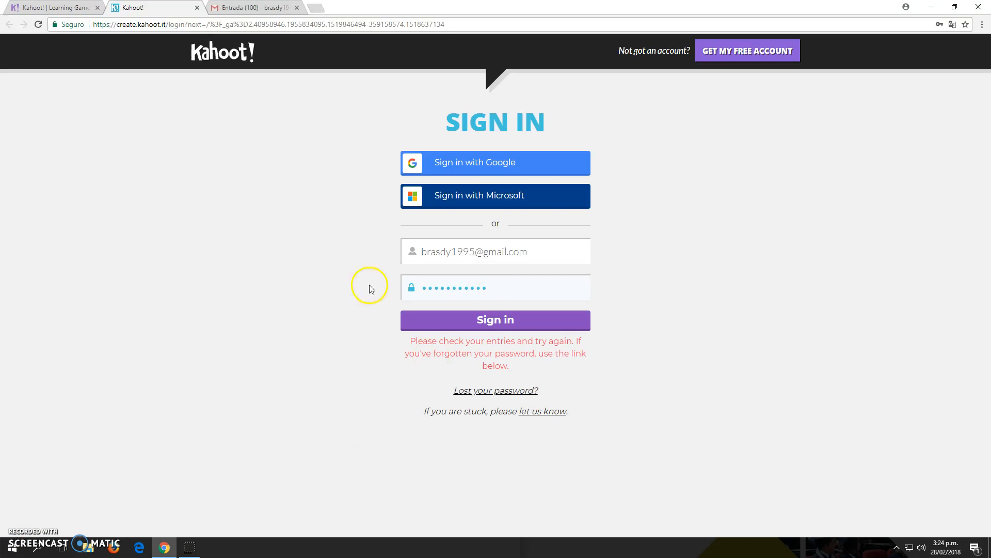
left_click(529, 172)
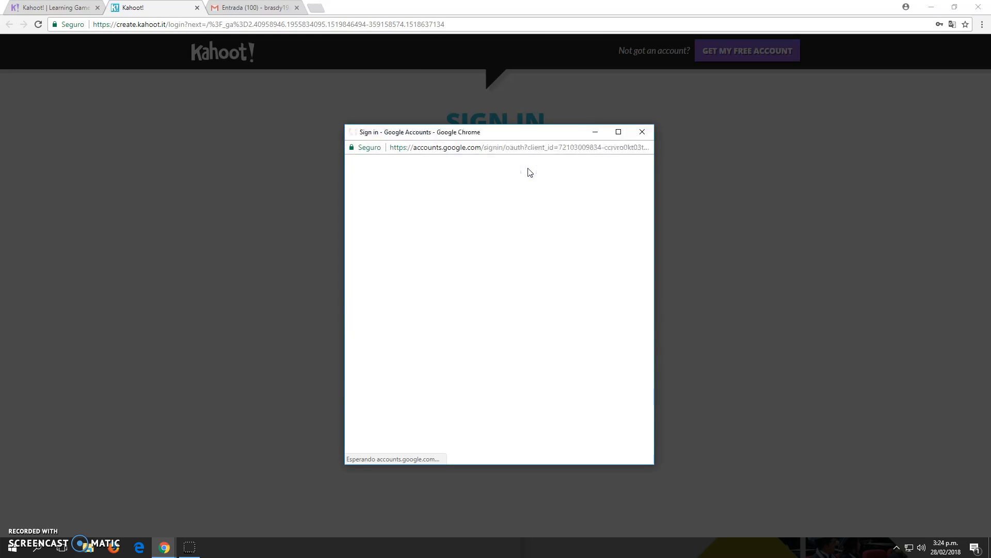
left_click(558, 308)
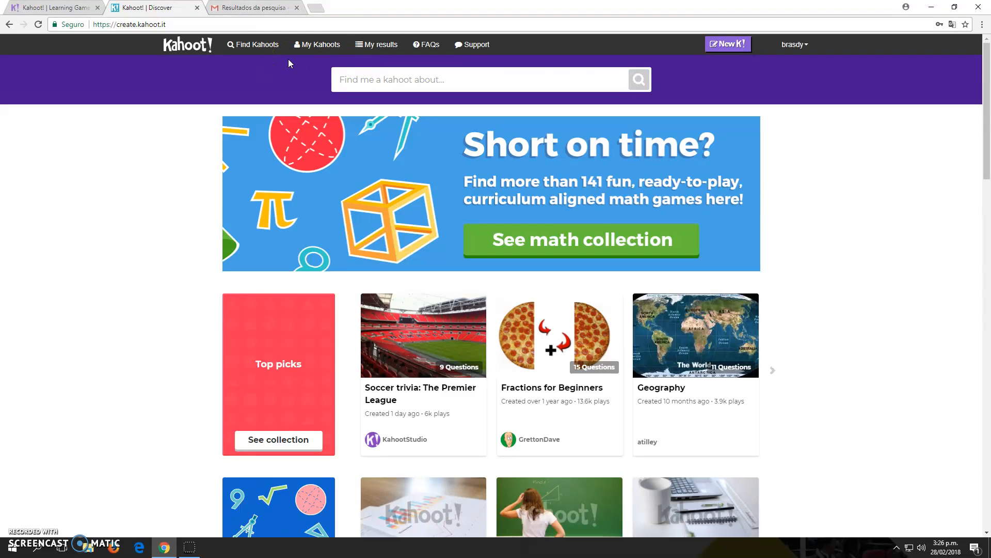
Go to My Kahoots and start a new kahoot.
left_click(319, 47)
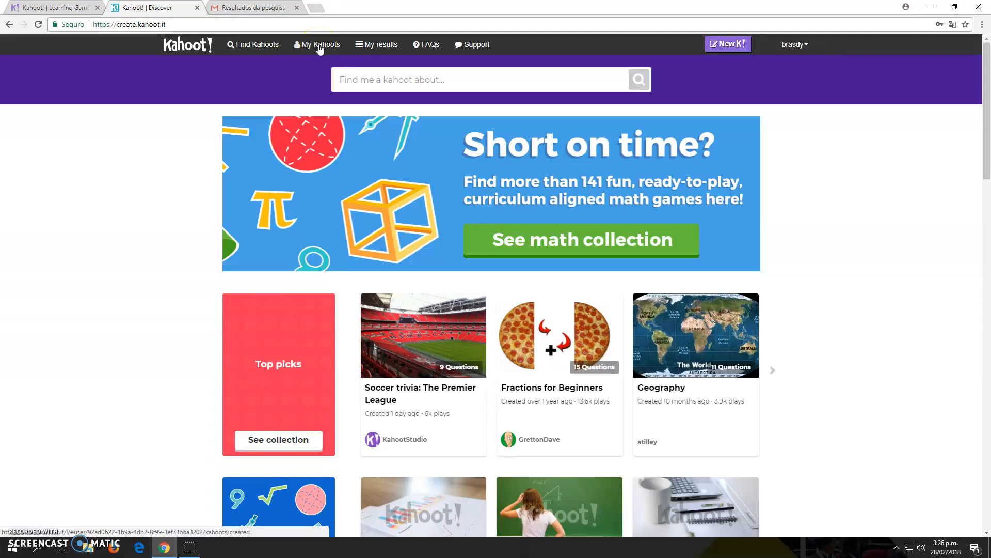
left_click(320, 46)
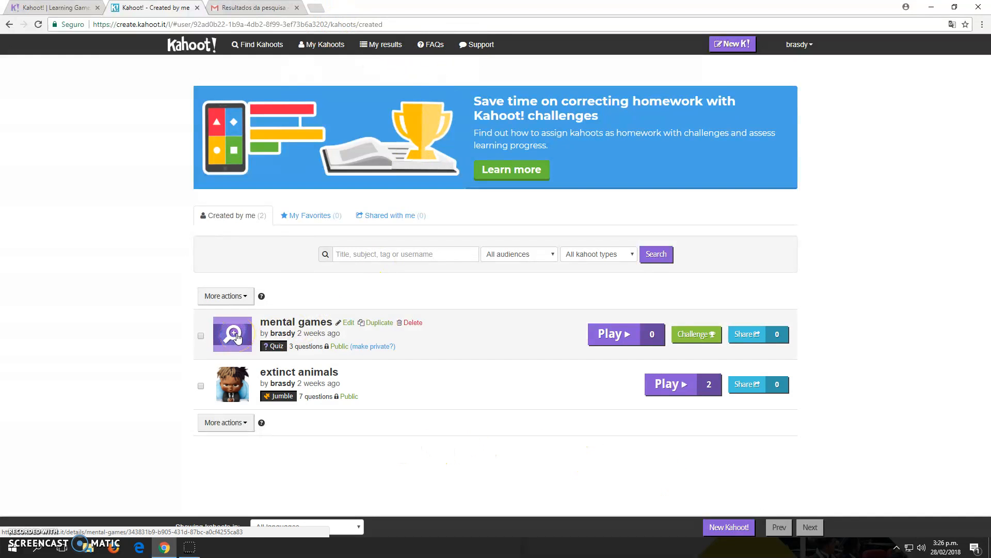
left_click(738, 45)
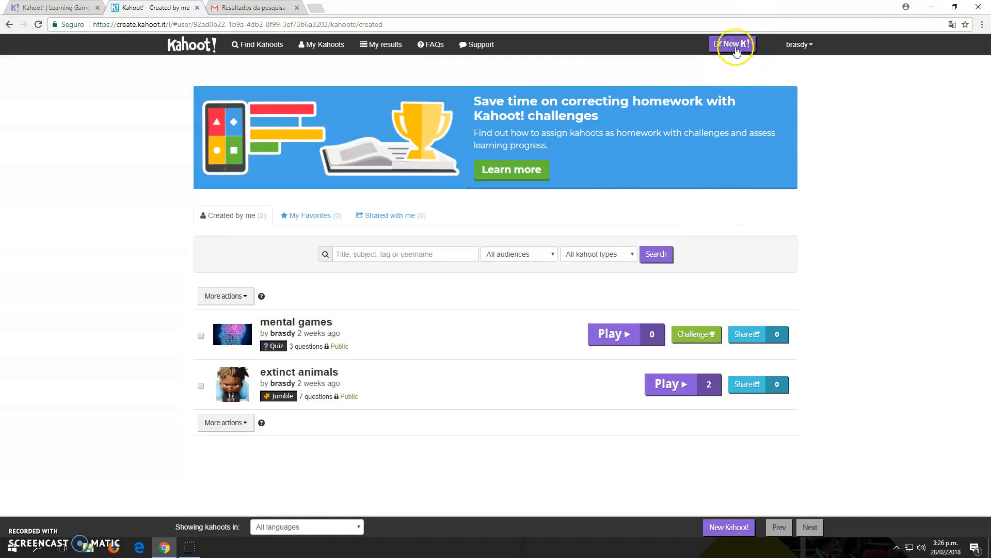
left_click(737, 46)
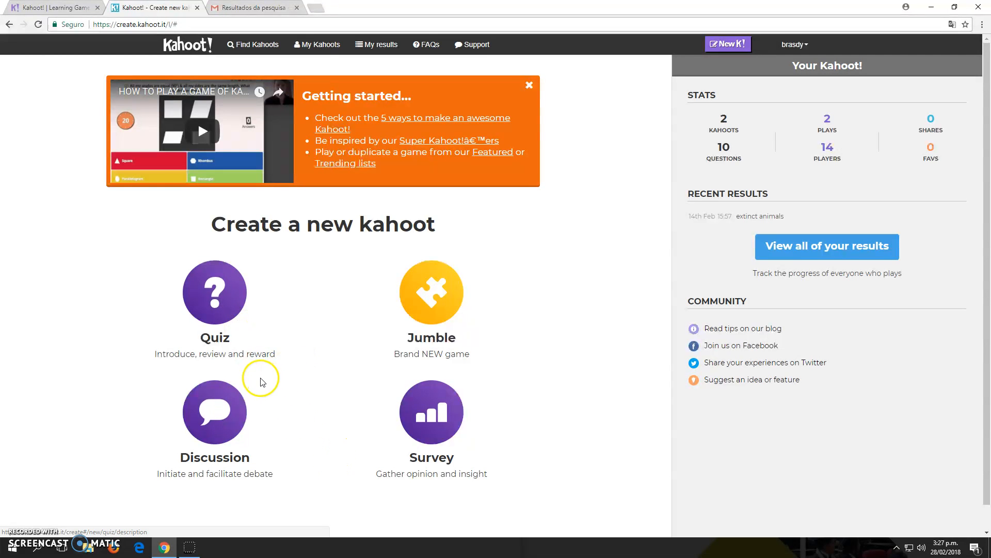
Create a quiz and title it 'Brasil' with a capital B.
left_click(226, 309)
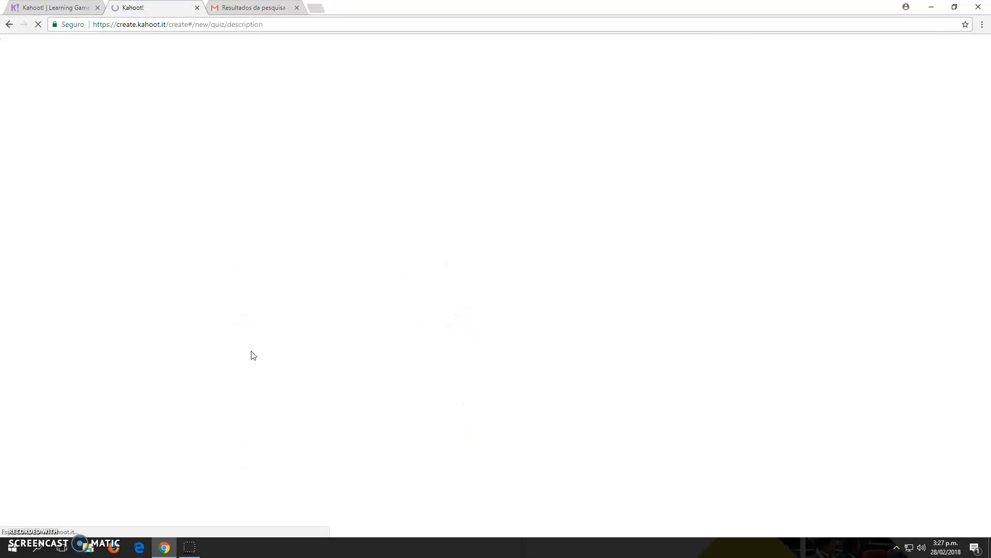
left_click(282, 105)
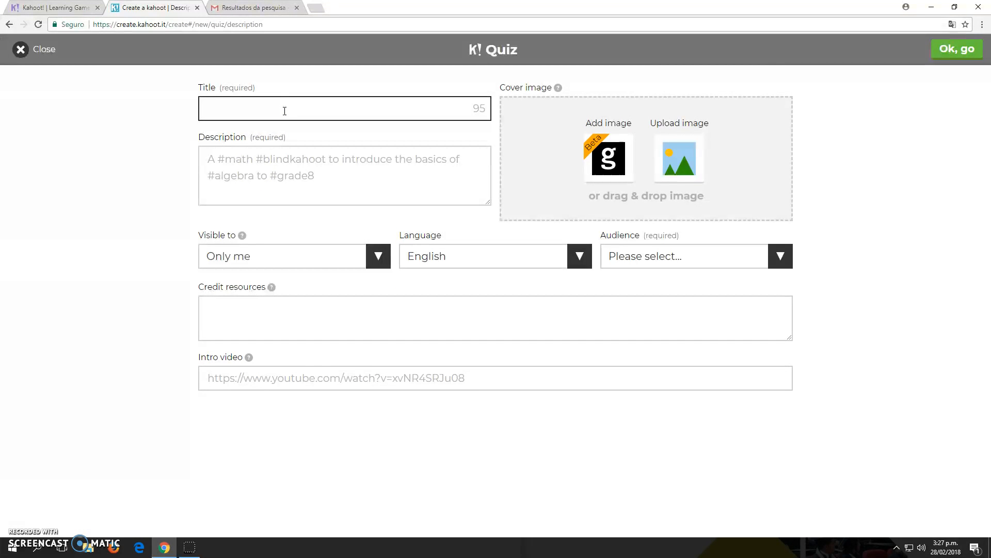
left_click(285, 109)
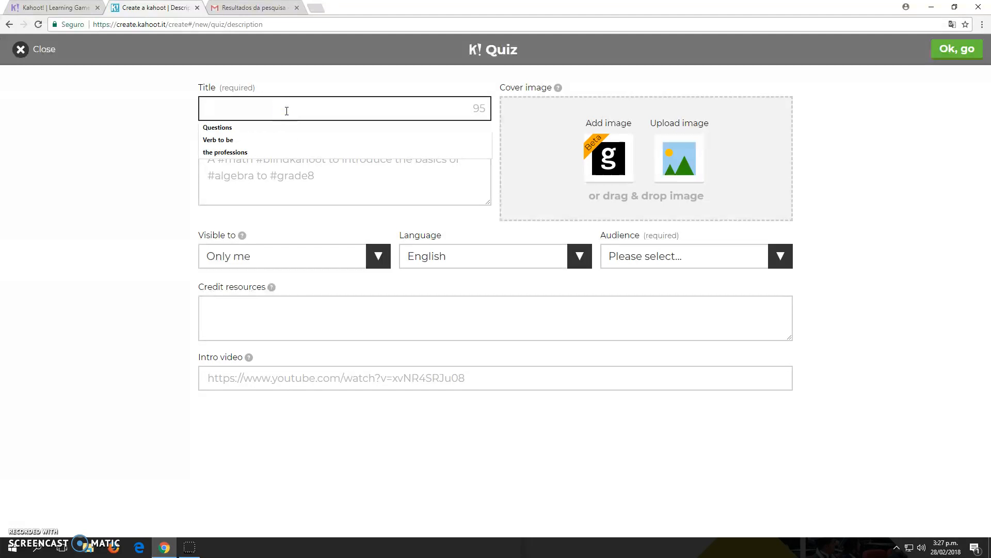
left_click(248, 431)
left_click(311, 111)
type("brasil")
left_click(215, 110)
key("BackSpace")
type("B")
Enter the description, correcting the misspelling to 'pleases'.
left_click(315, 146)
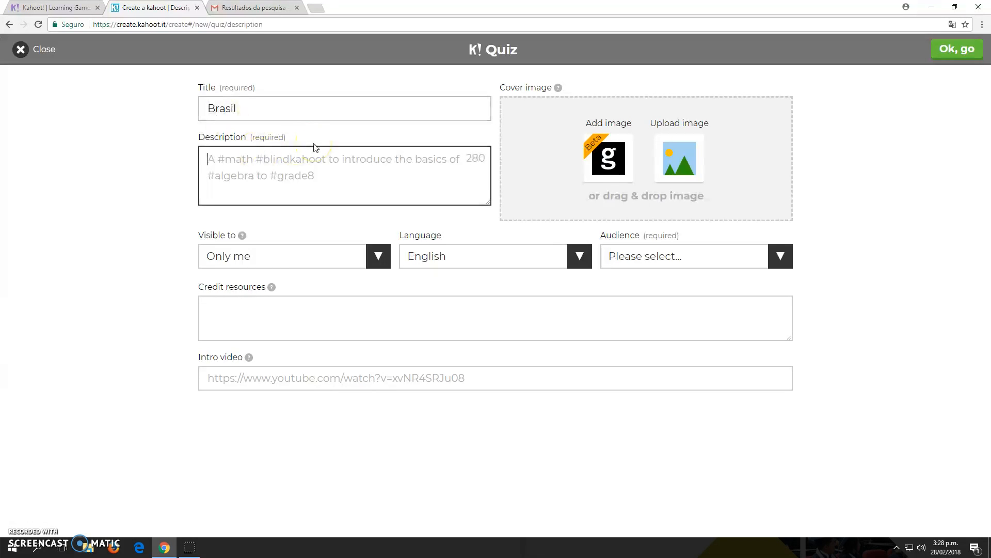
type("plases")
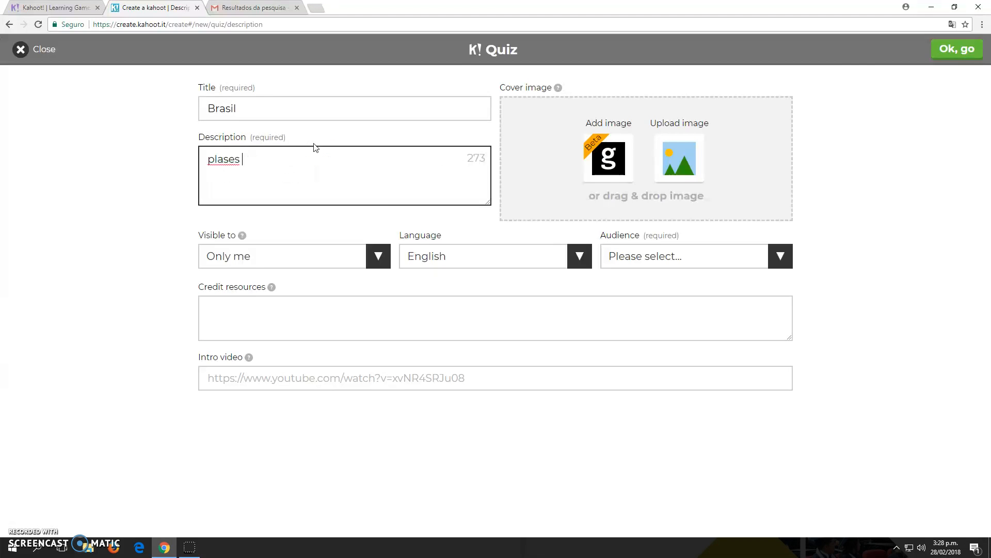
right_click(235, 158)
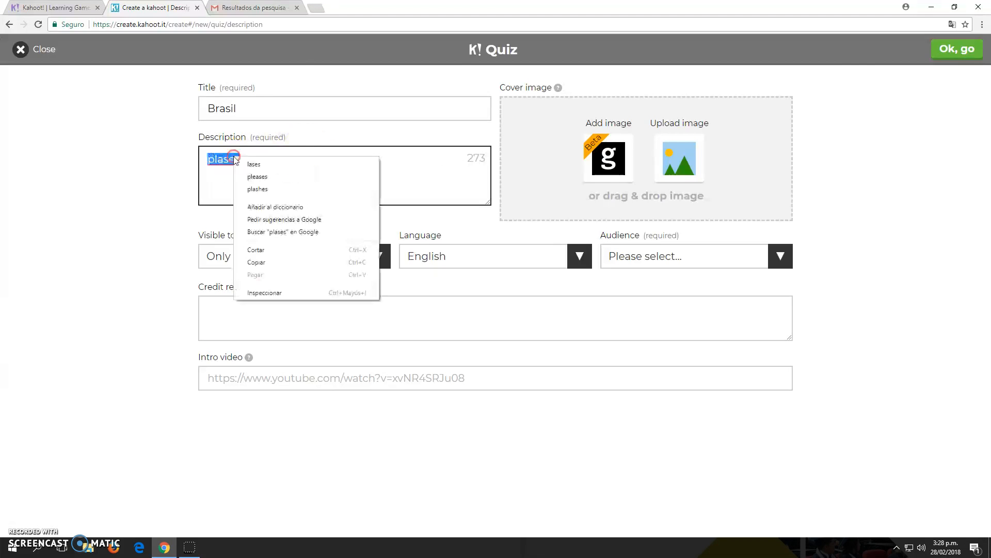
left_click(242, 176)
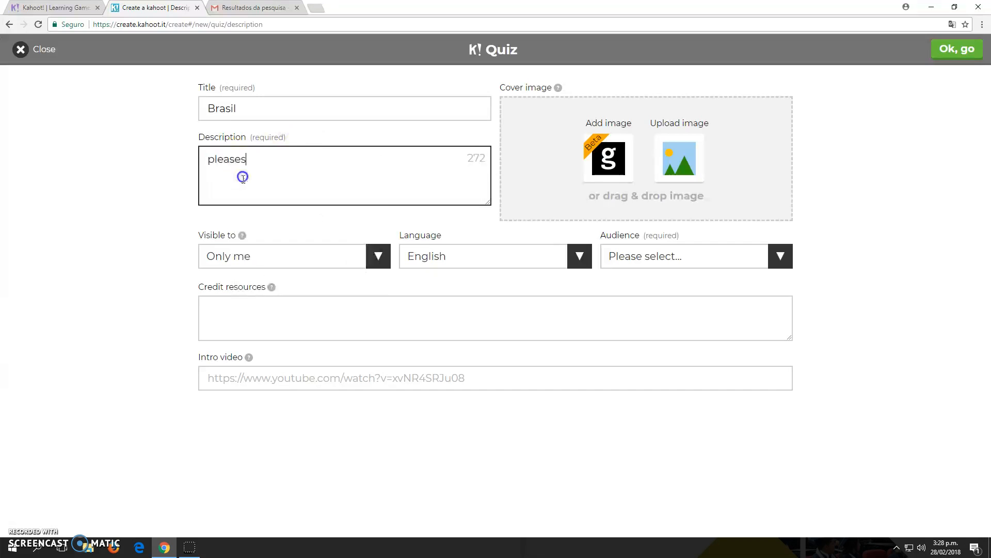
left_click(271, 262)
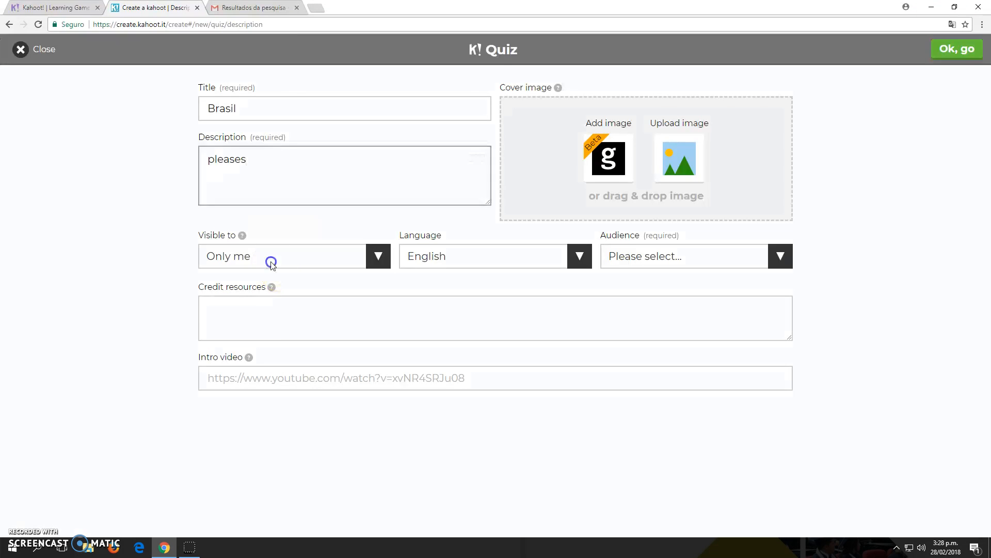
left_click(308, 226)
Set visibility to Everyone, keep English as the language, and set the audience to School.
left_click(328, 260)
left_click(314, 287)
left_click(468, 244)
left_click(640, 253)
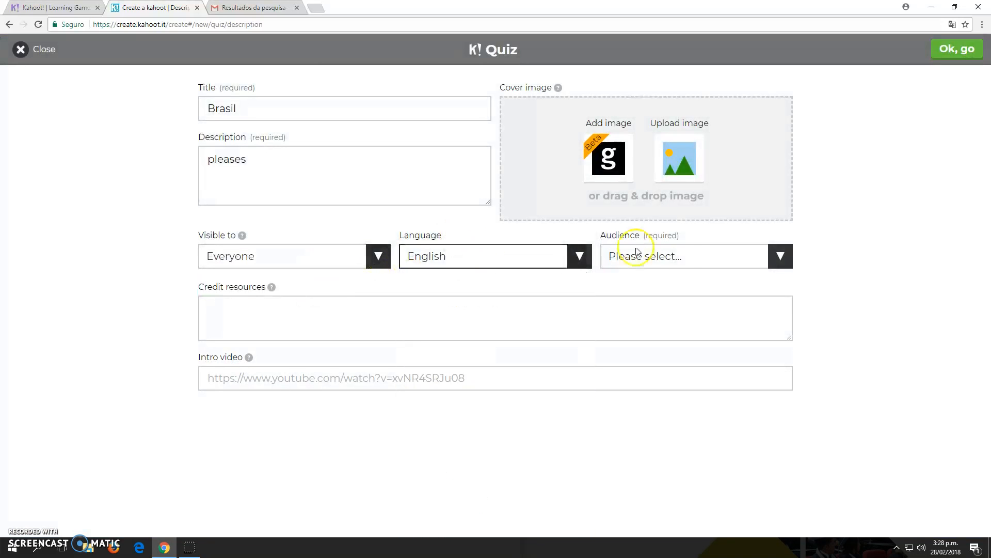
left_click(681, 255)
left_click(658, 289)
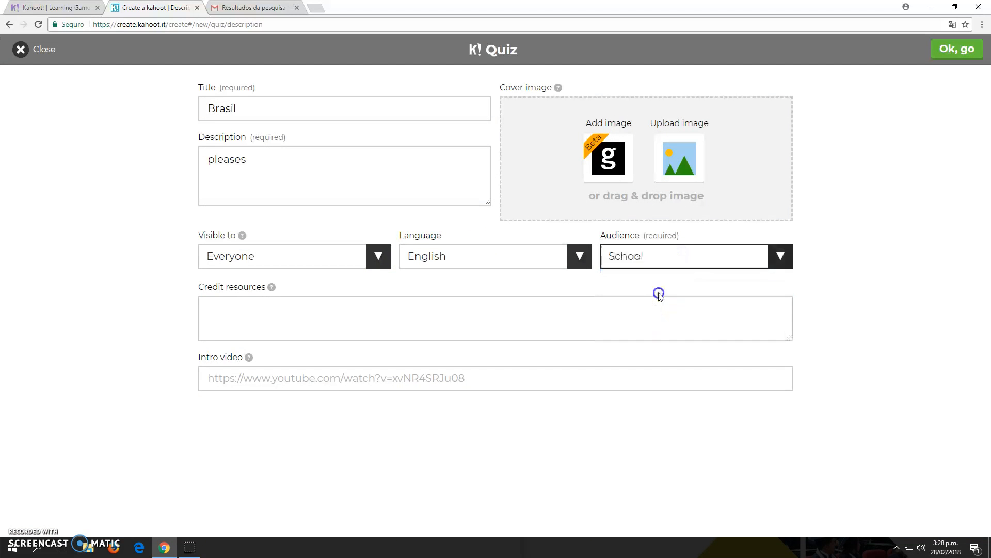
left_click(361, 319)
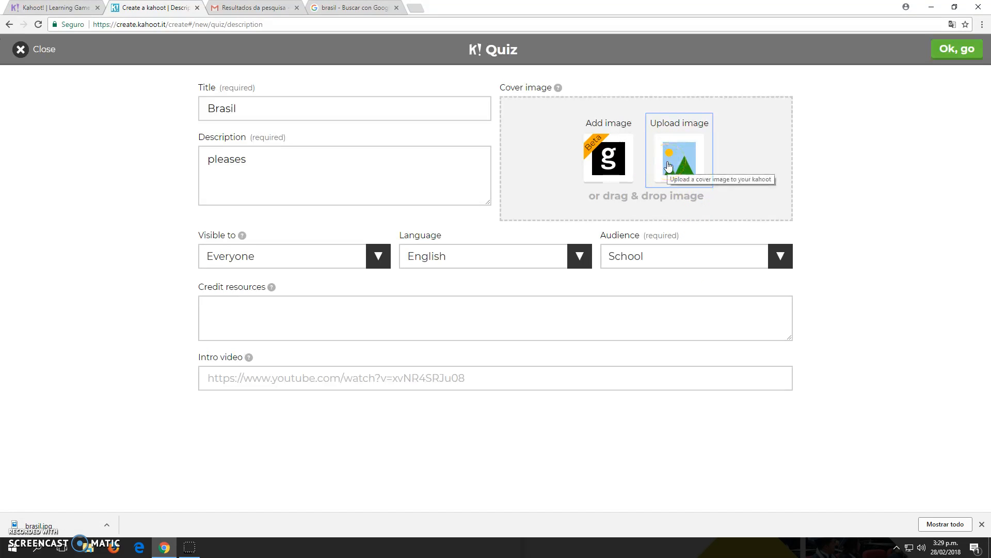
Upload the brasil image from Descargas as the quiz cover image.
left_click(668, 166)
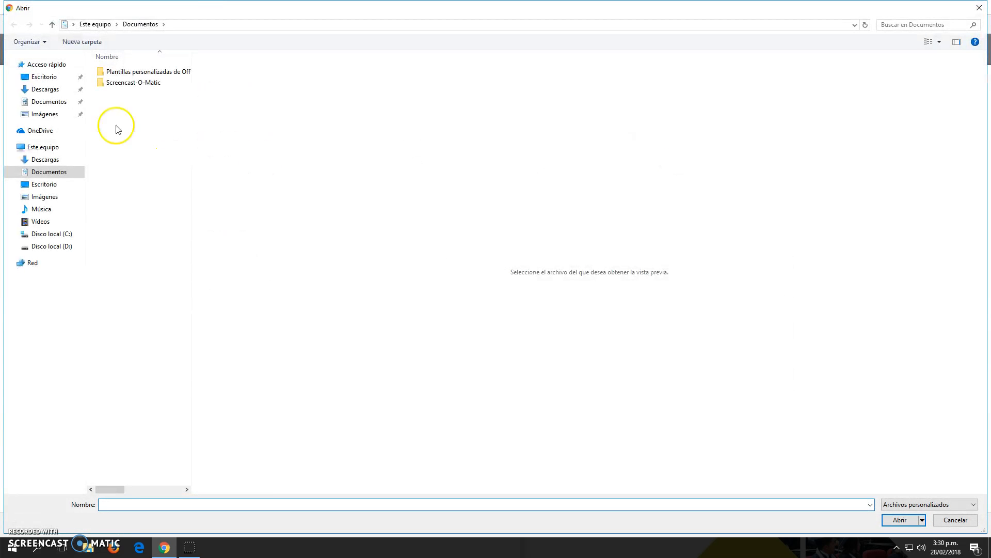
left_click(43, 92)
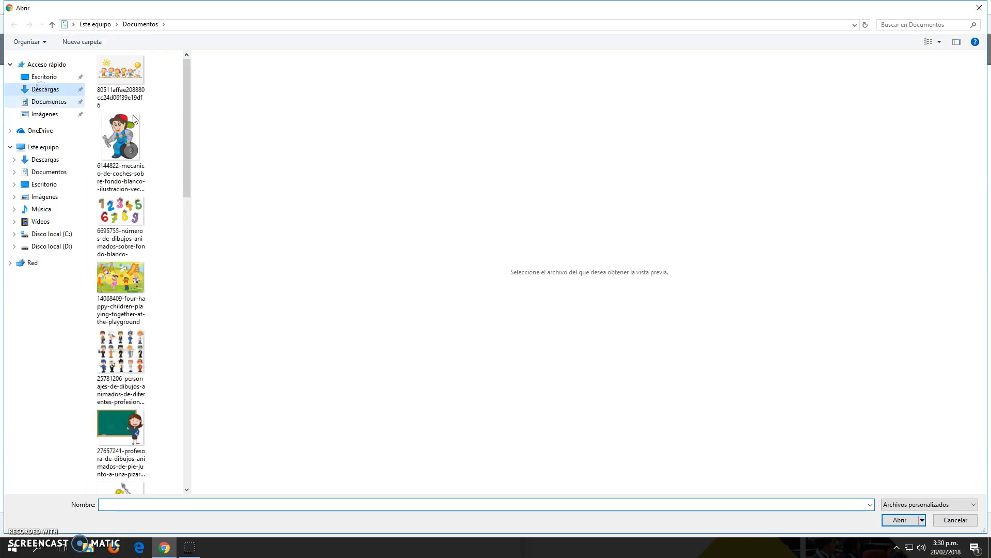
left_click_drag(188, 181, 197, 310)
left_click(147, 261)
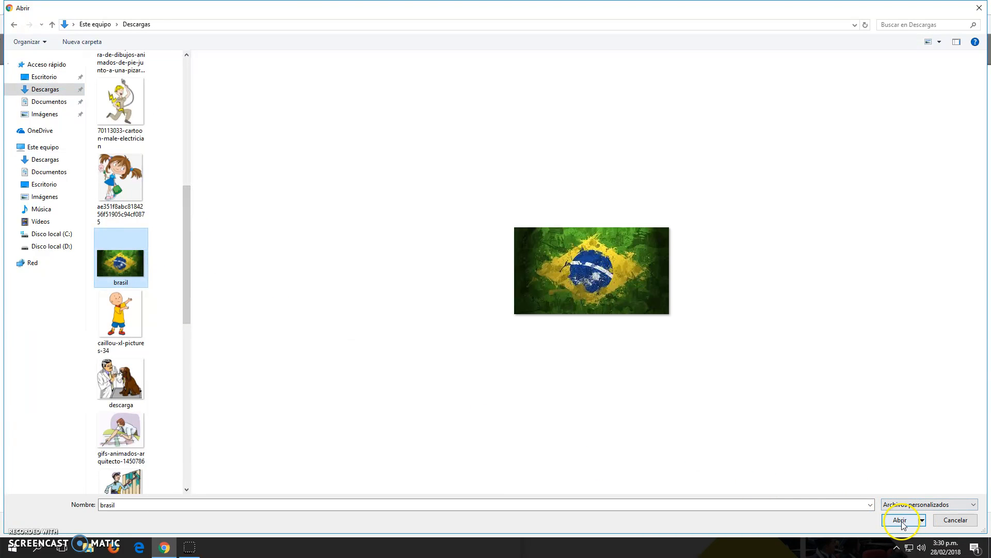
left_click(899, 520)
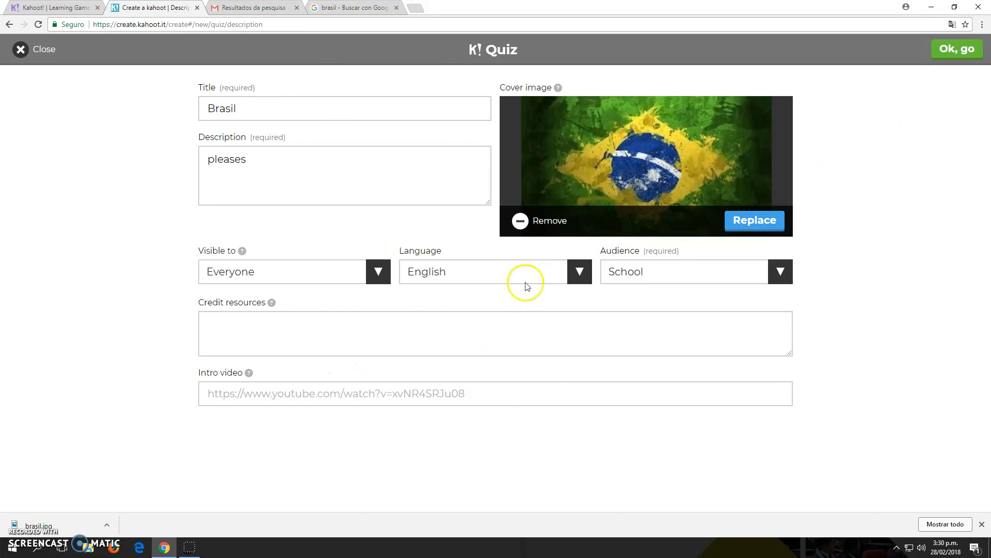
Confirm the Brasil quiz details and add a first question, ready for its text.
left_click(505, 398)
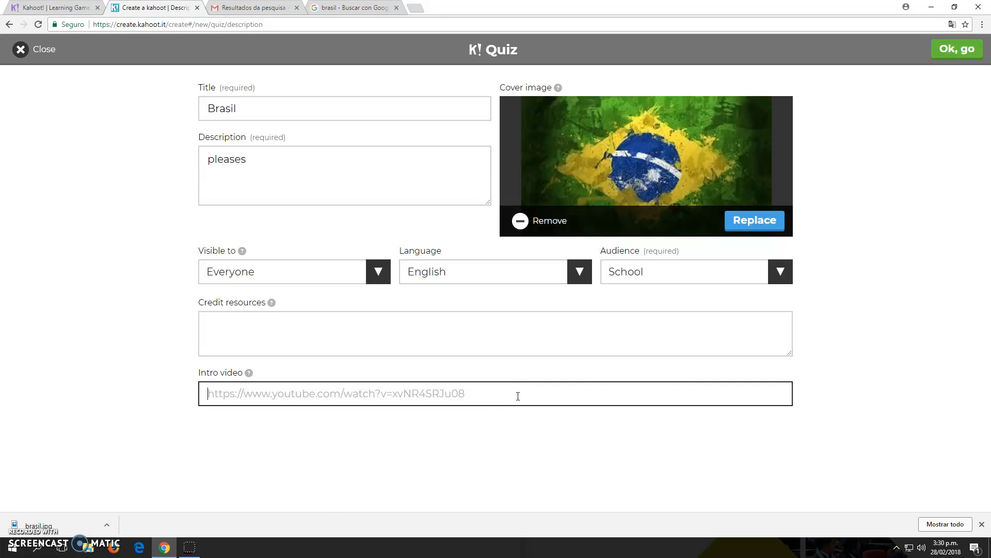
left_click(957, 49)
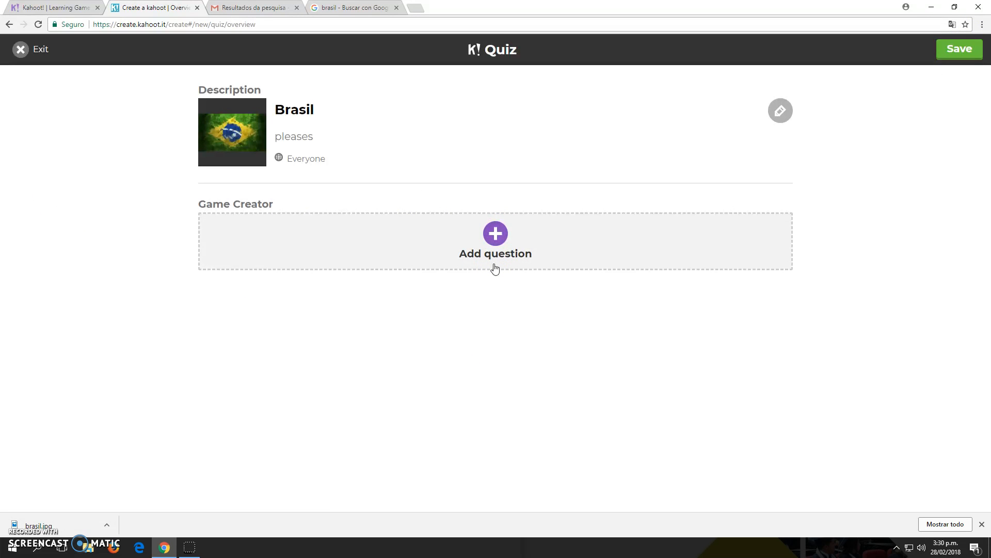
left_click(494, 234)
left_click(496, 235)
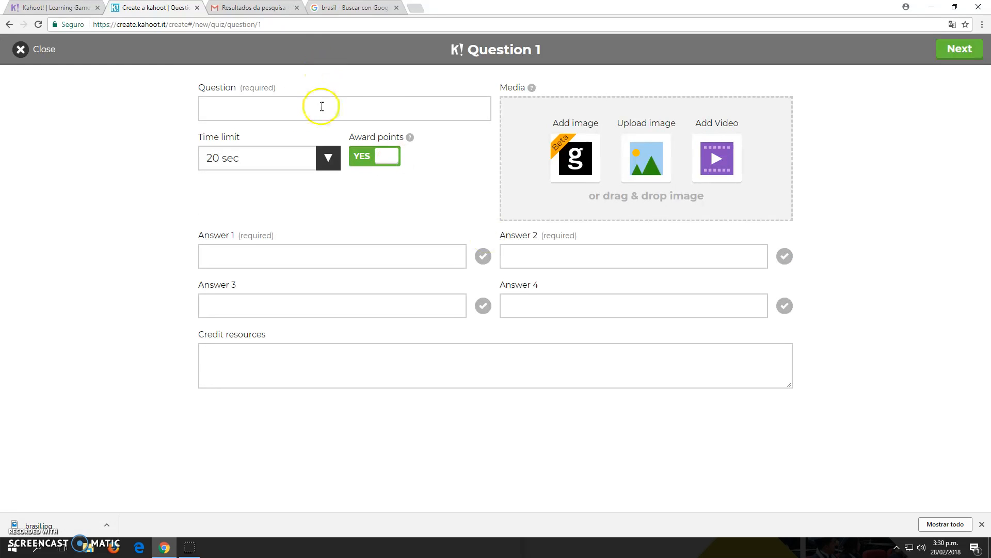
left_click(320, 107)
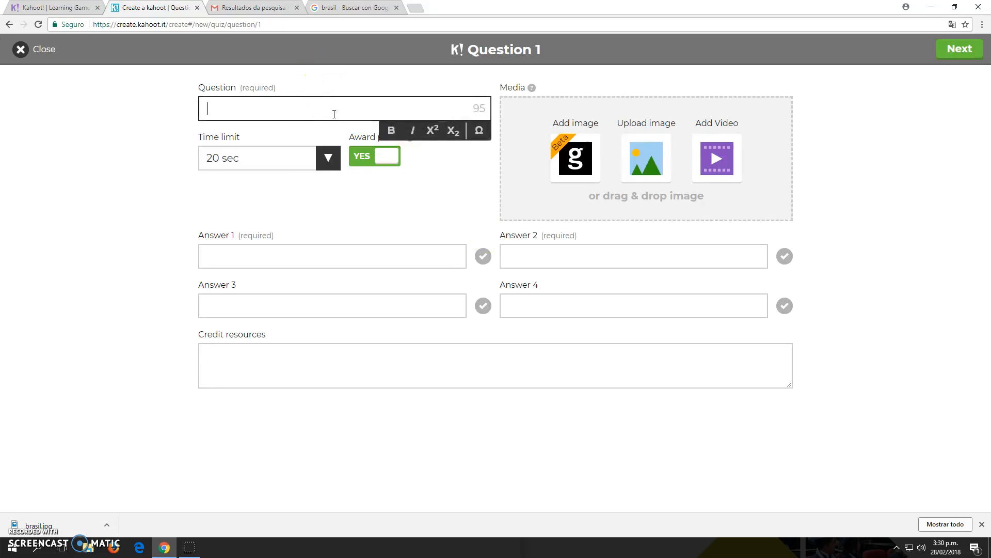
Enter 'Where is the Cristo Rendertor?' as Question 1 and set a 30 sec time limit.
left_click(311, 110)
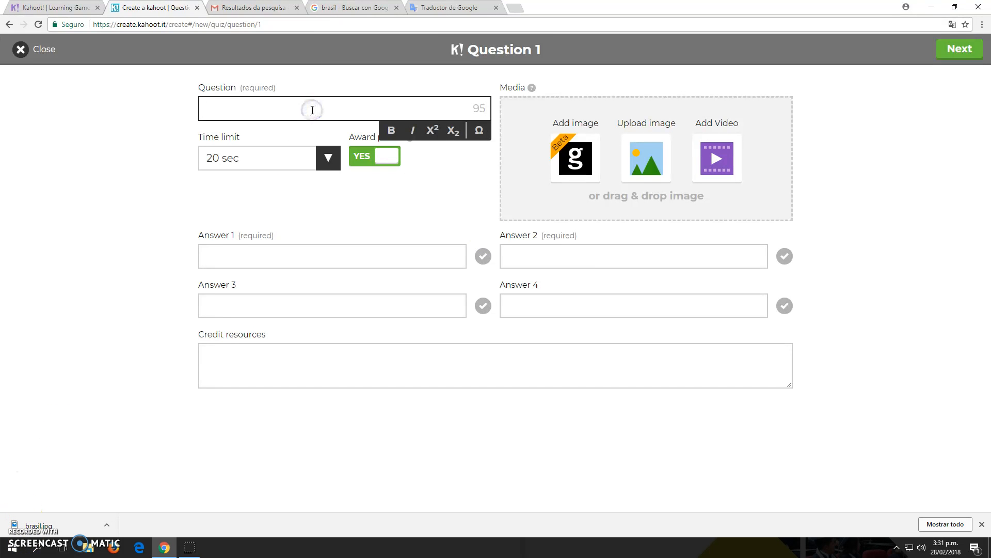
type("Where is the Crist")
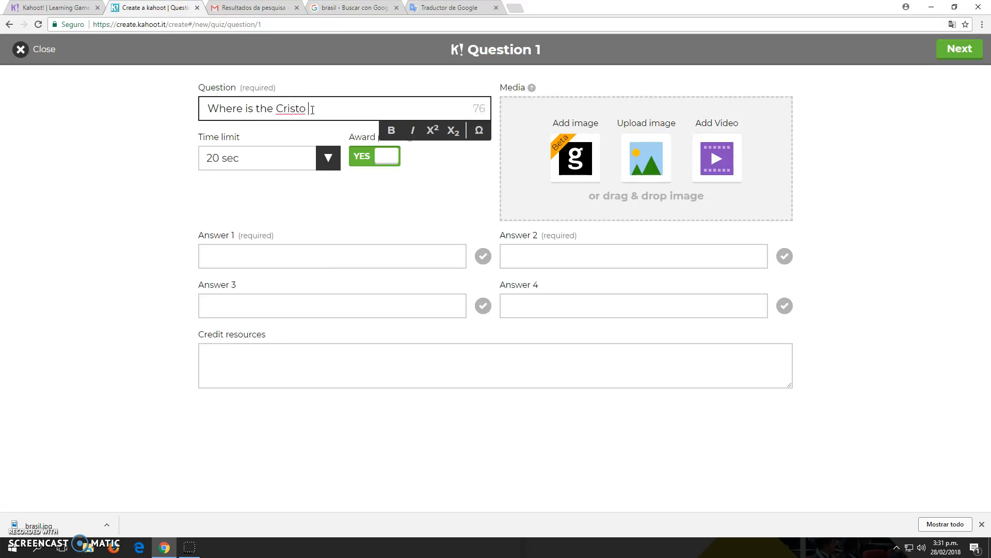
type("o Rende")
key("BackSpace")
type("dertor?")
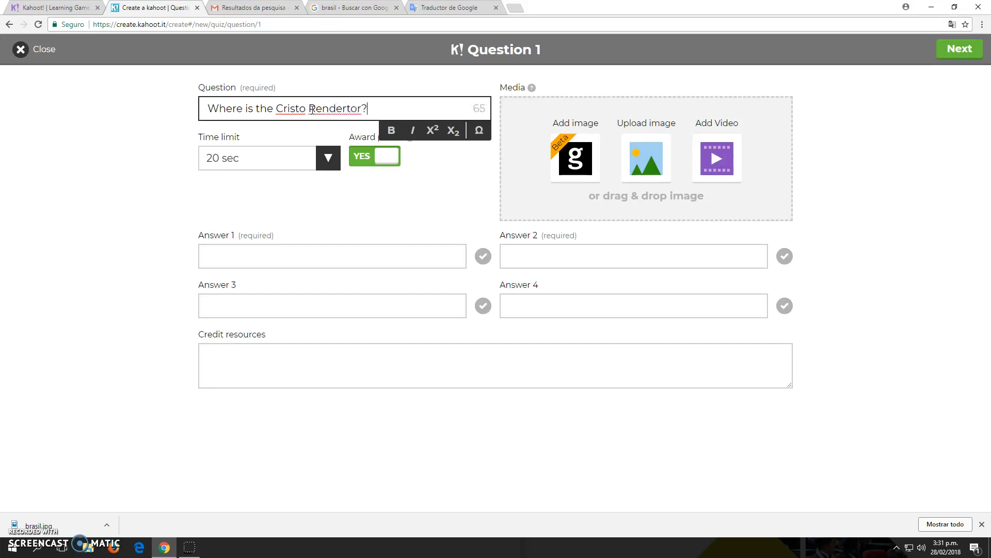
left_click(246, 161)
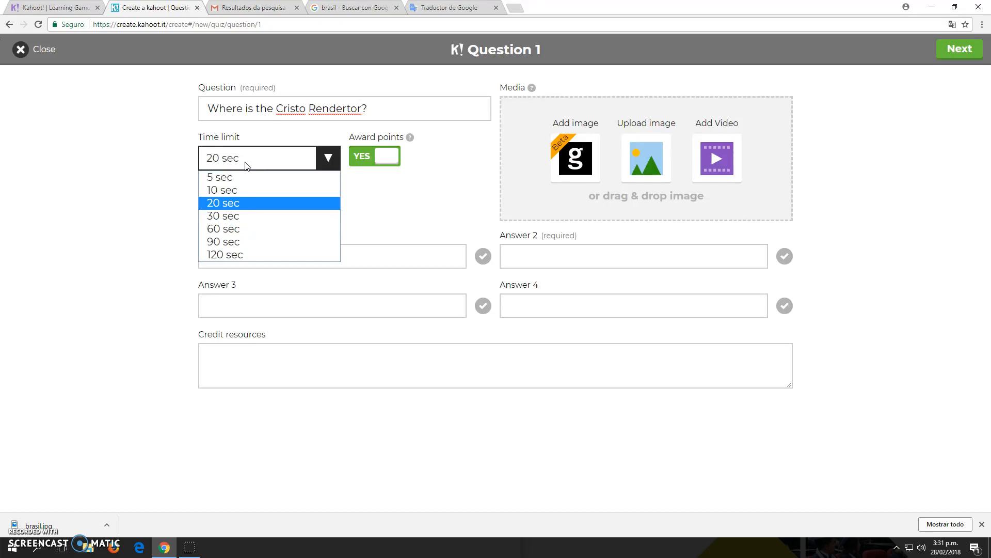
left_click(224, 220)
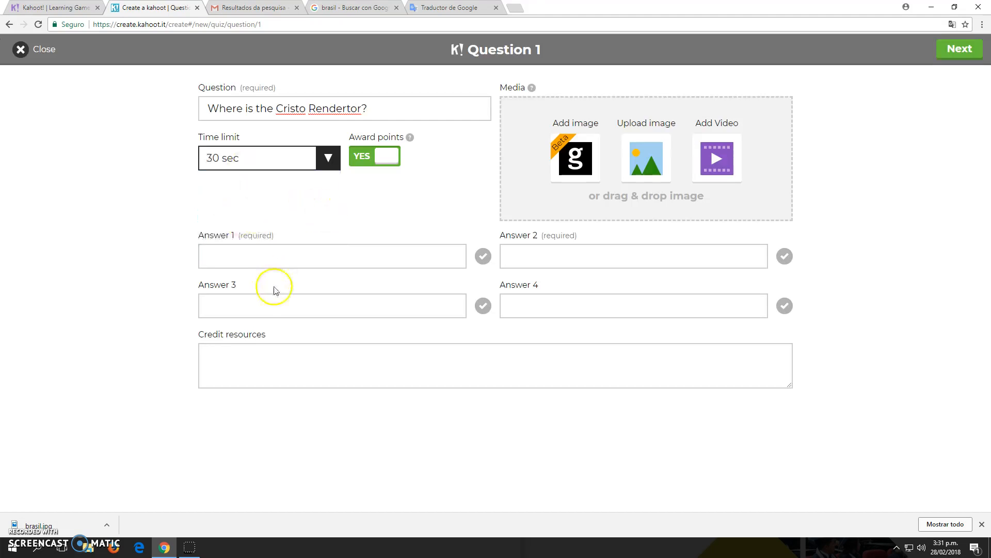
Enter answers 'Sao Paulo' and 'Rio de Janeiro', marking Rio de Janeiro correct.
left_click(268, 257)
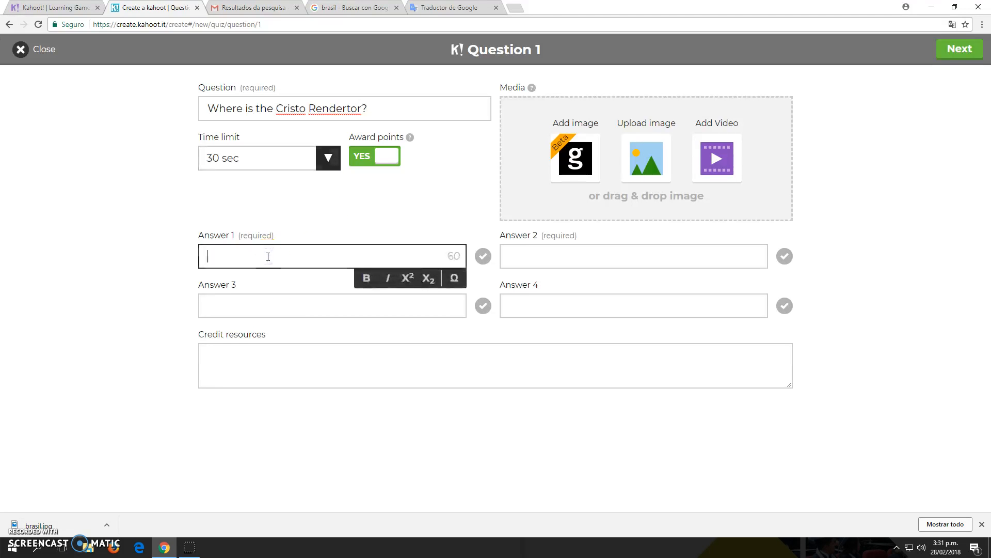
type("Sao Paulo")
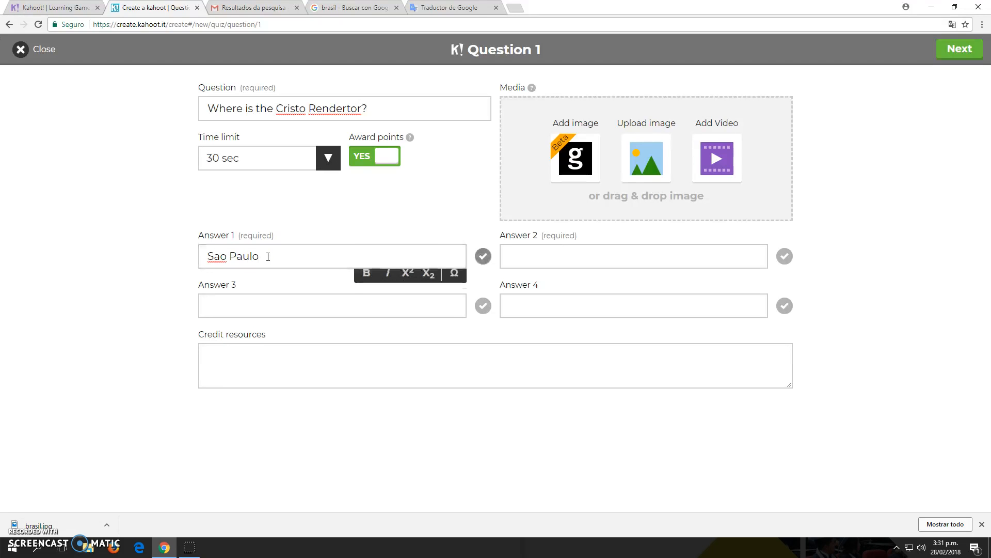
key("Tab")
type("Rio de")
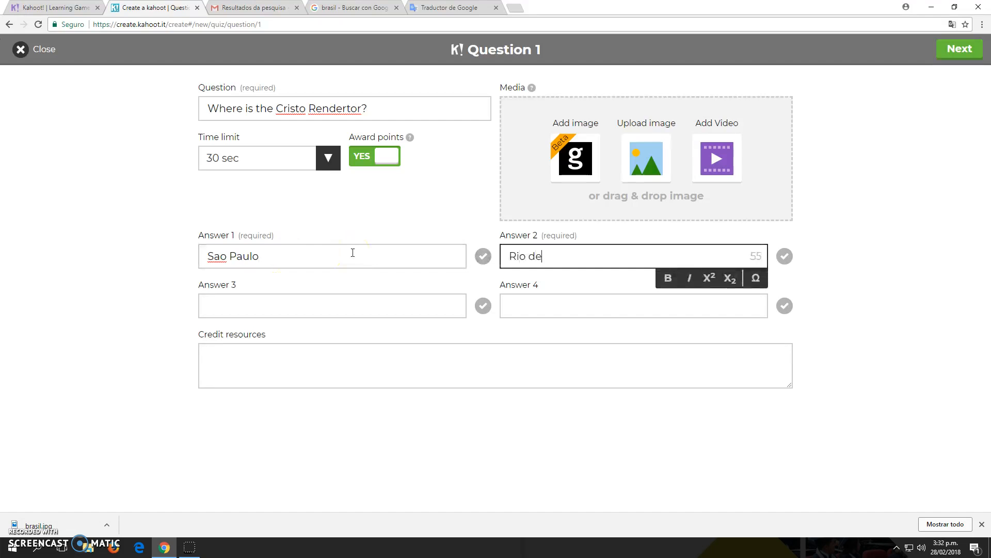
type(" Janeiro")
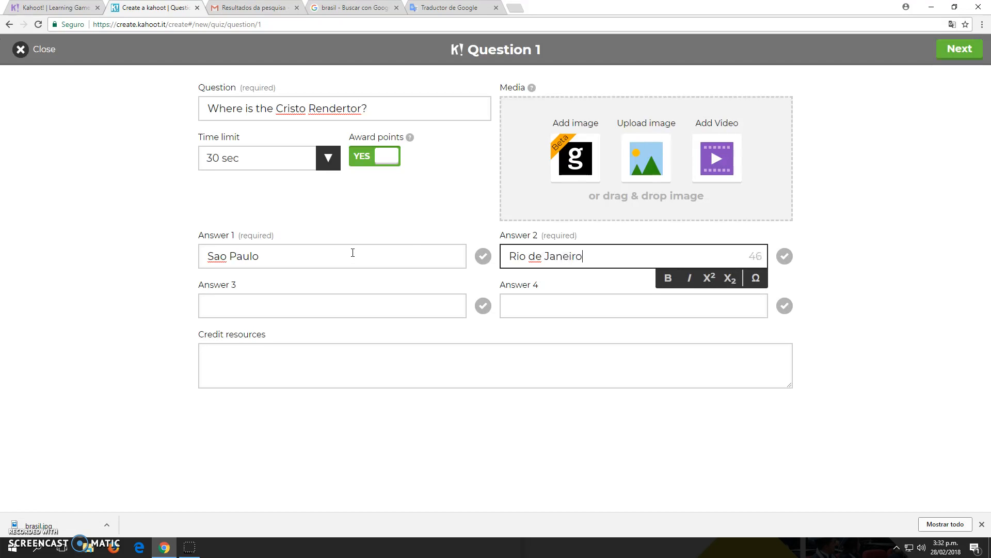
key("Tab")
left_click(708, 266)
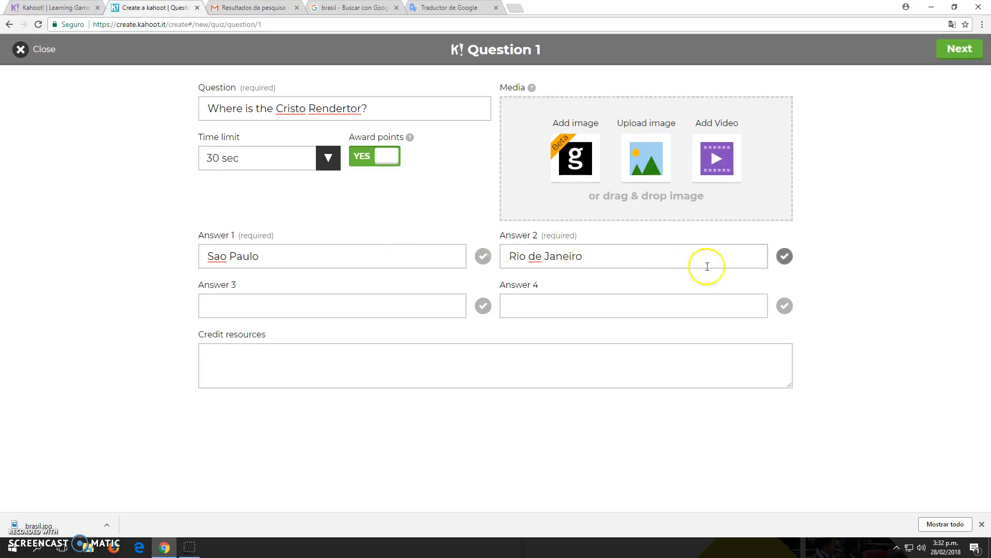
left_click(783, 257)
Enter 'Parana' and 'Natal' as the third and fourth answers.
left_click(344, 302)
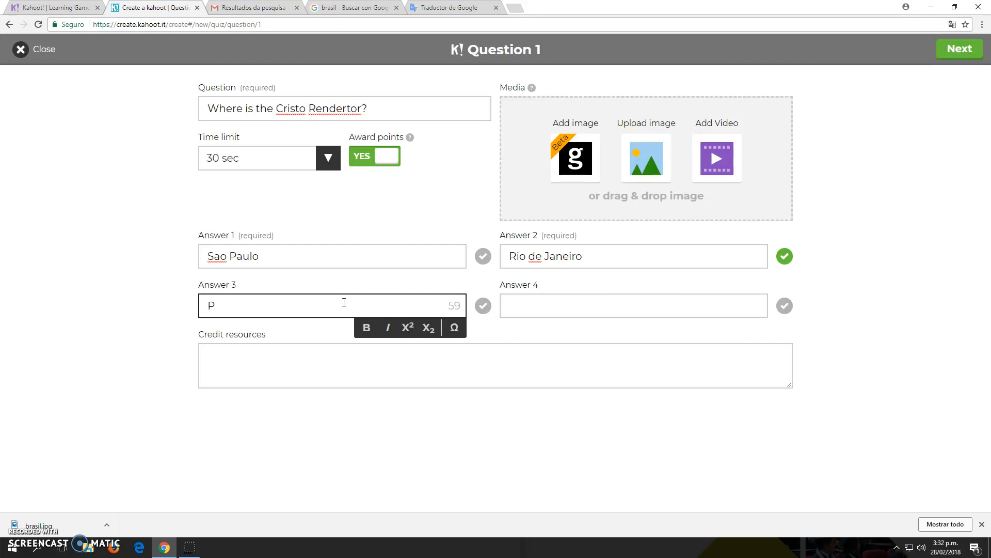
type("Parana")
key("Tab")
key("Tab")
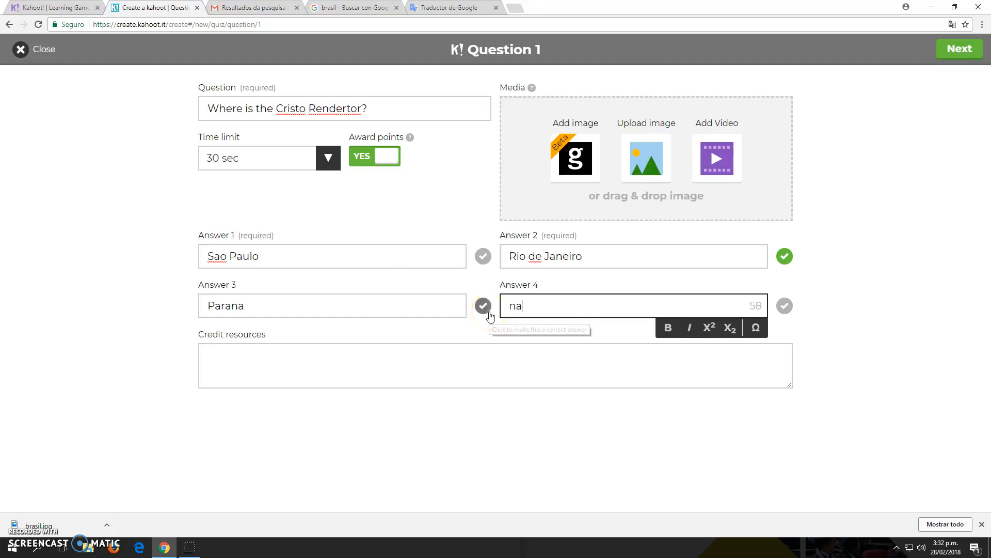
type("Natal")
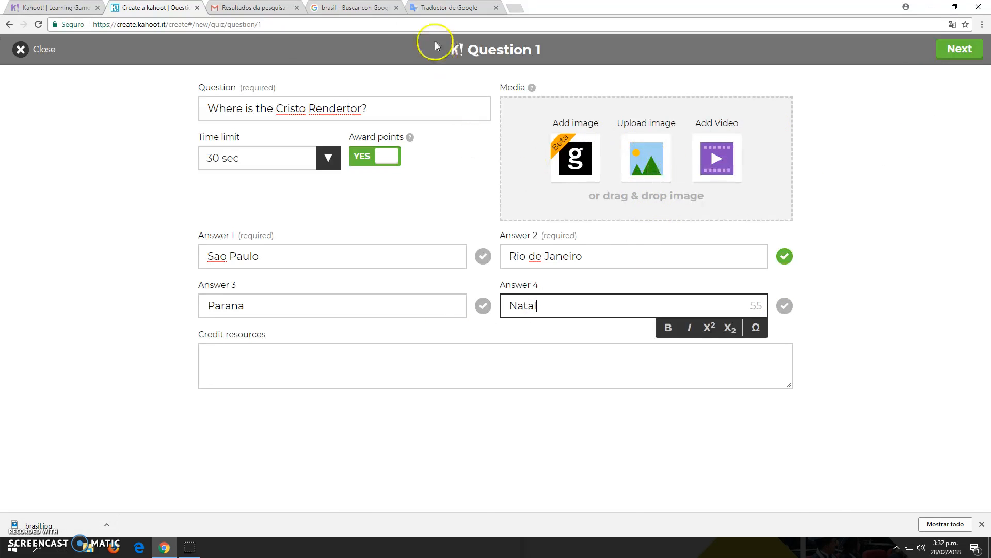
Save the Cristo Redentor photo from Google Images to Downloads.
left_click(371, 7)
left_click(517, 82)
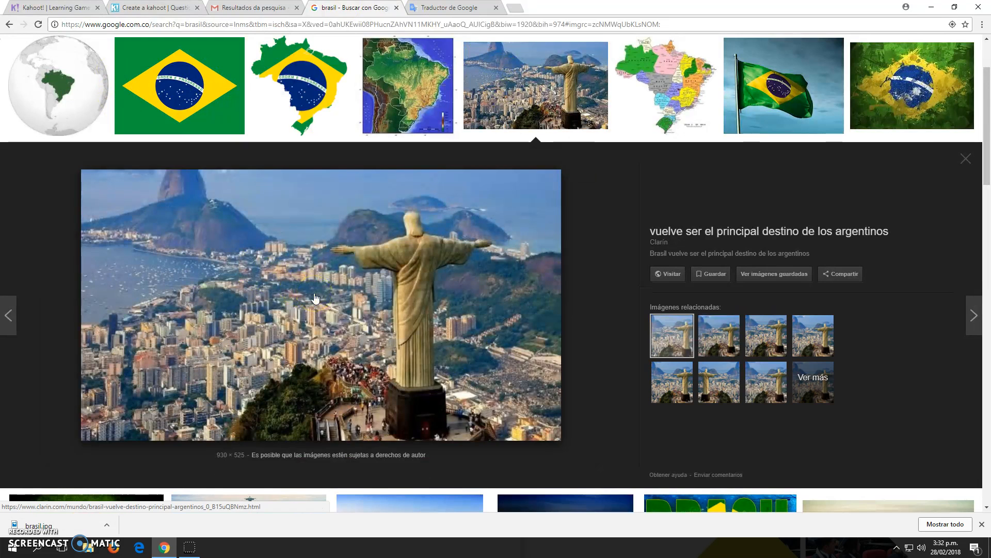
right_click(315, 298)
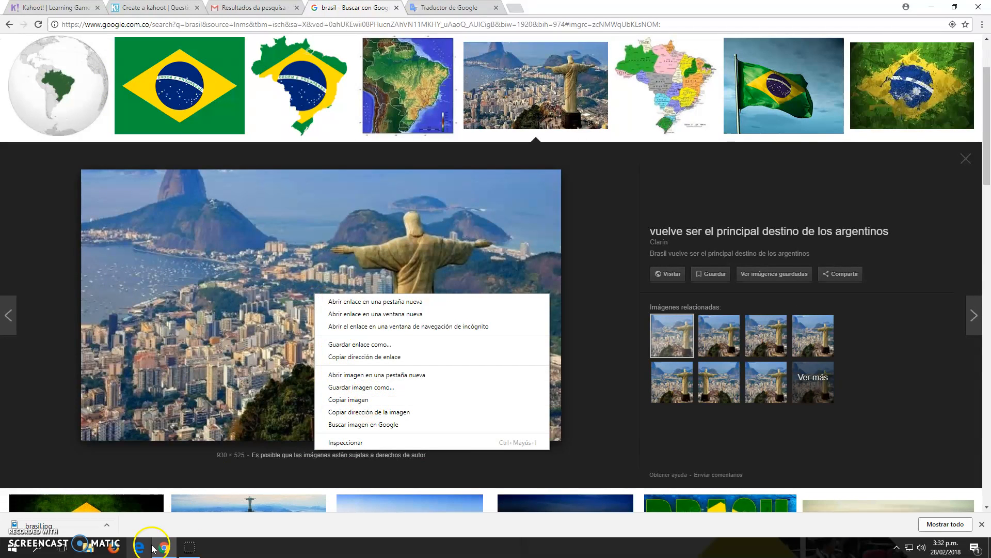
left_click(12, 538)
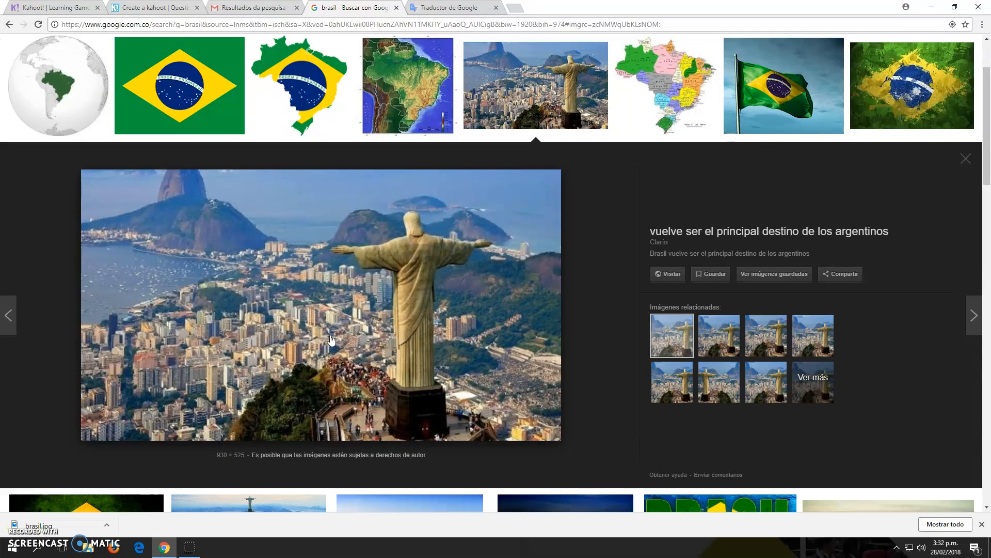
right_click(330, 337)
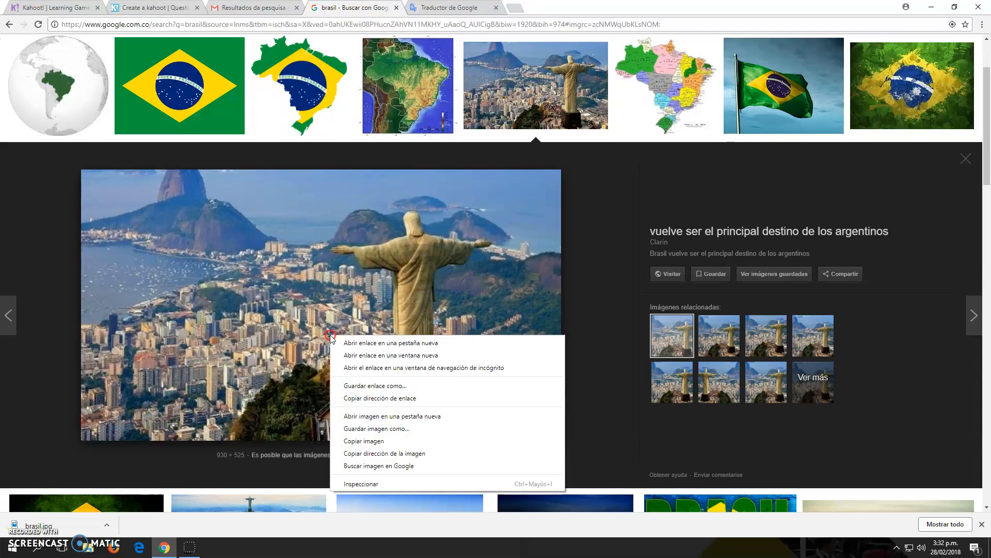
left_click(368, 442)
left_click(369, 428)
left_click(903, 519)
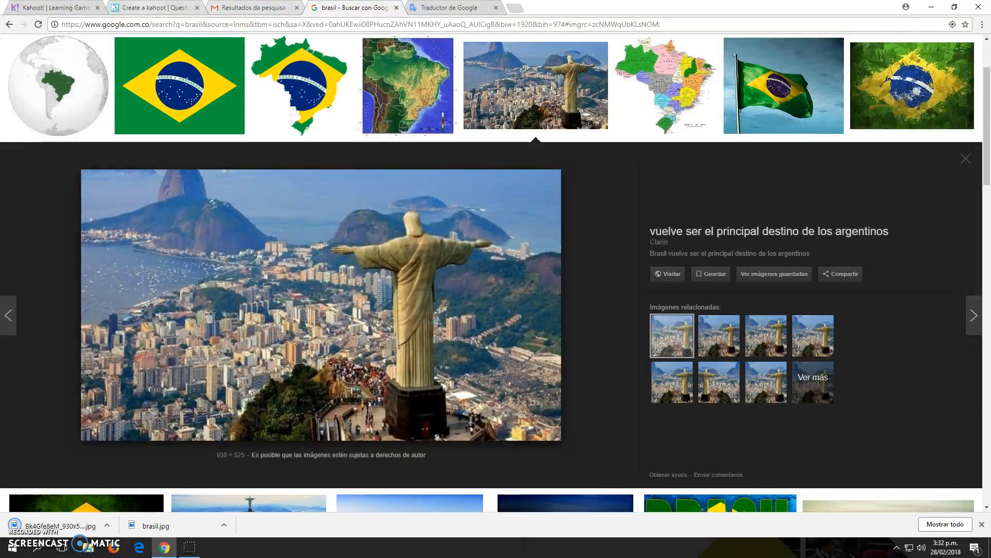
Upload the downloaded Cristo Redentor image as Question 1's media.
left_click(158, 8)
left_click(655, 171)
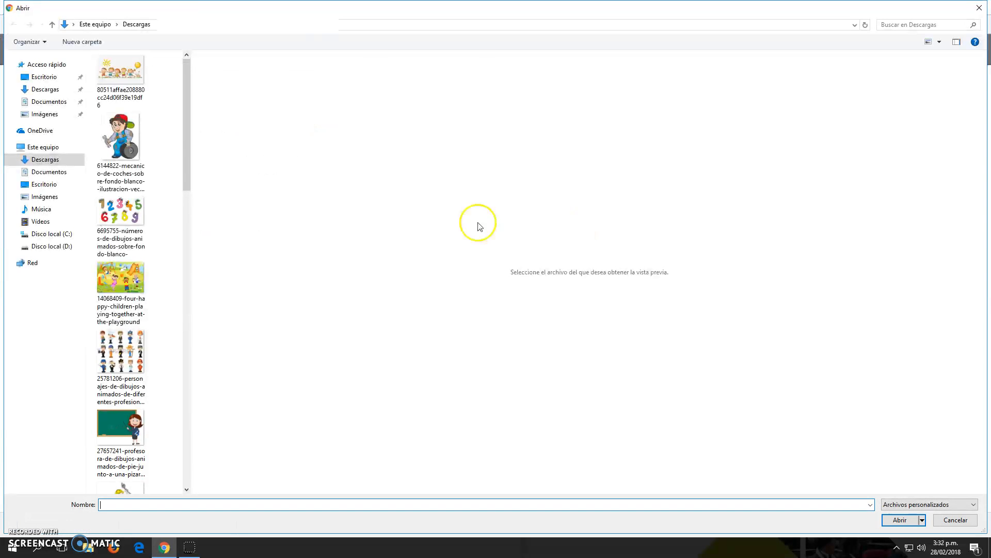
left_click_drag(187, 129, 199, 305)
left_click(121, 80)
left_click(900, 520)
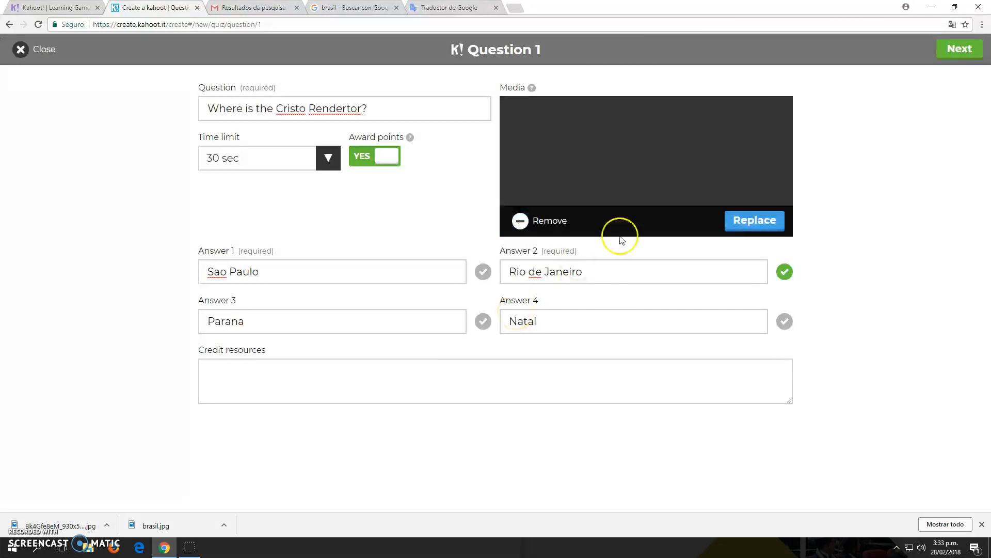
Return to the Brasil quiz overview, then save and publish the quiz.
left_click(959, 48)
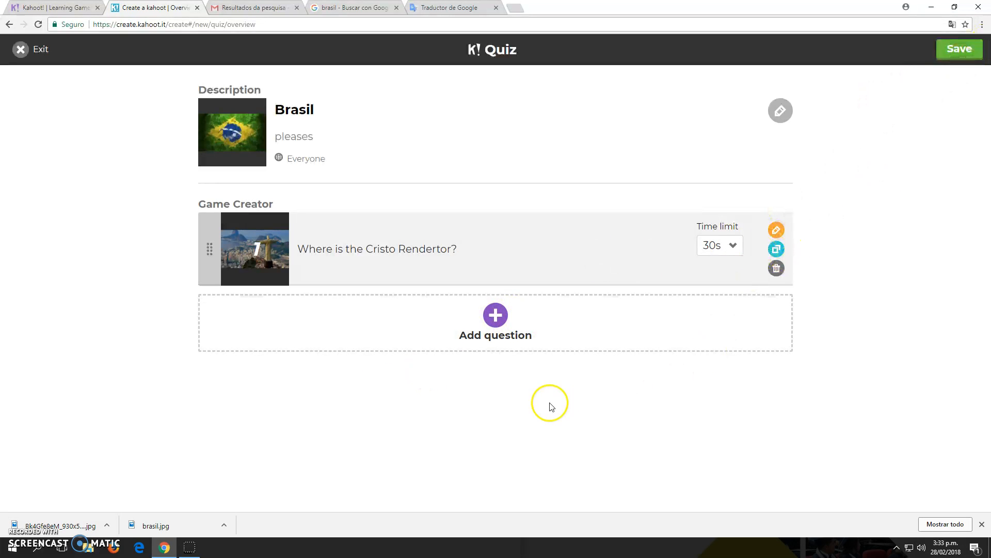
left_click(960, 50)
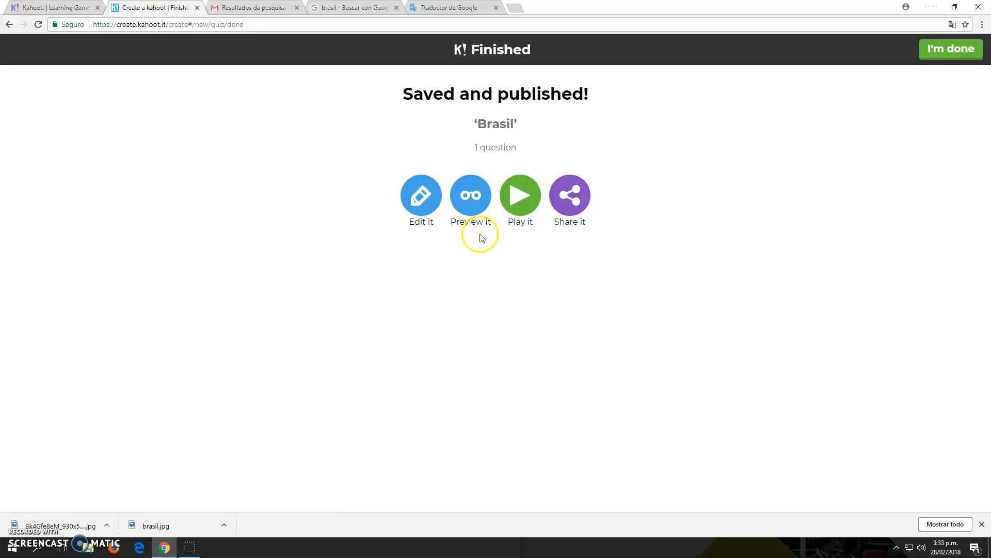
Launch a Classic game of 'Brasil' in a new tab, then go to the translator tab's address bar.
left_click(523, 207)
left_click(576, 198)
left_click(521, 199)
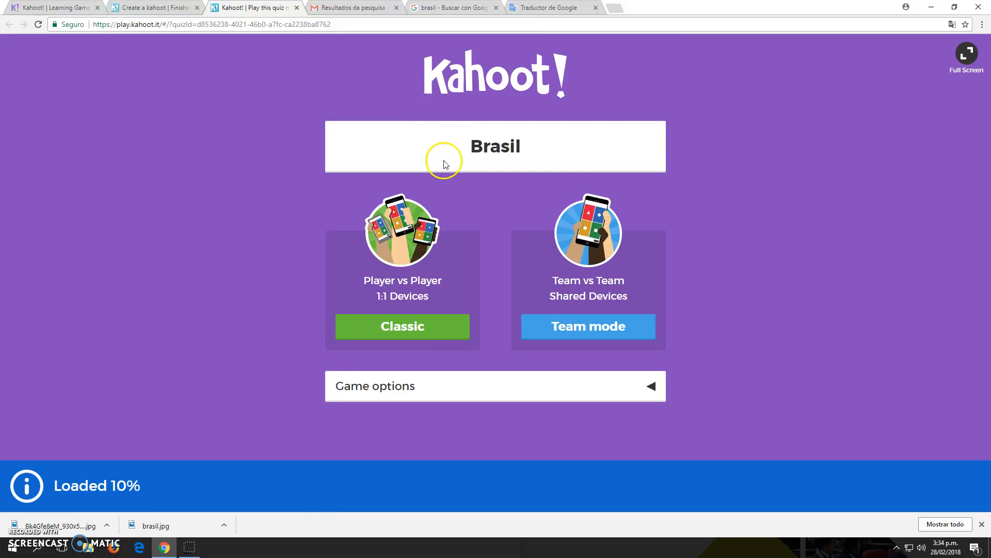
left_click(420, 326)
left_click(421, 329)
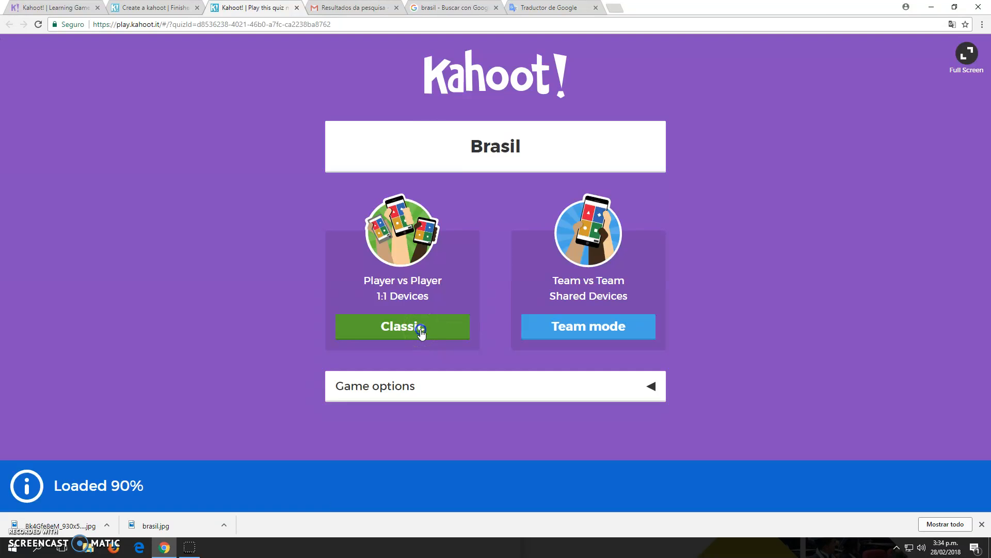
left_click(538, 7)
left_click(526, 26)
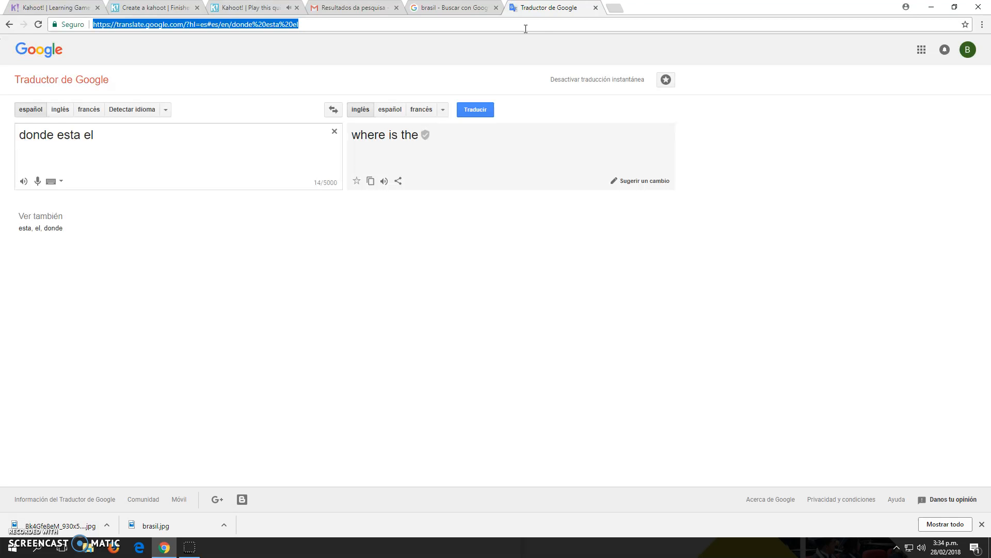
Search the web for 'kahoot' and open the kahoot.it join page.
type("kahoot")
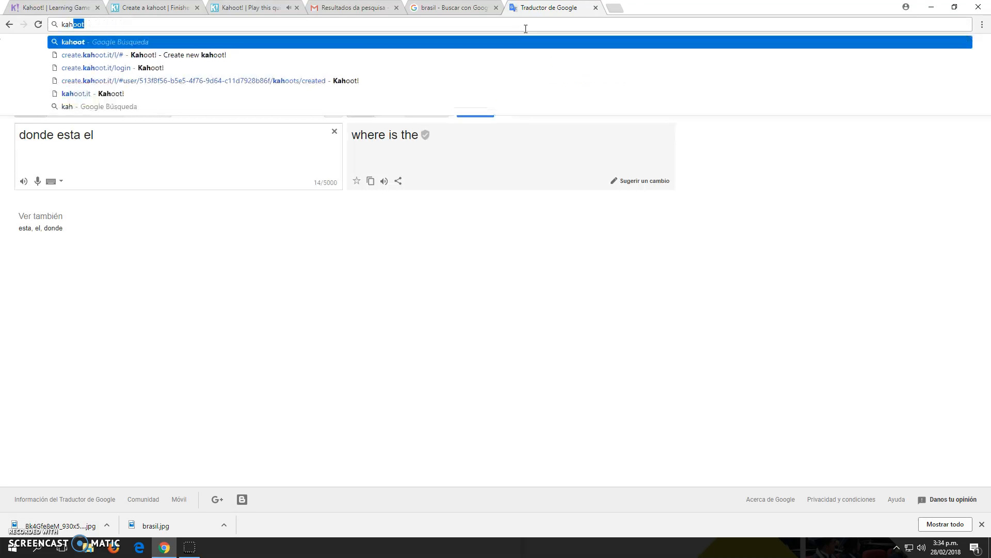
key("Return")
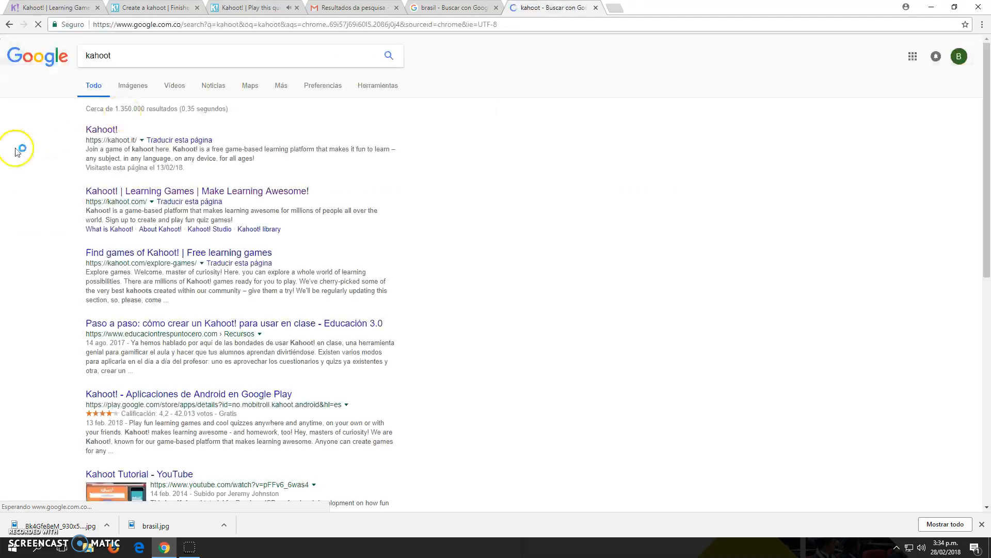
left_click(100, 135)
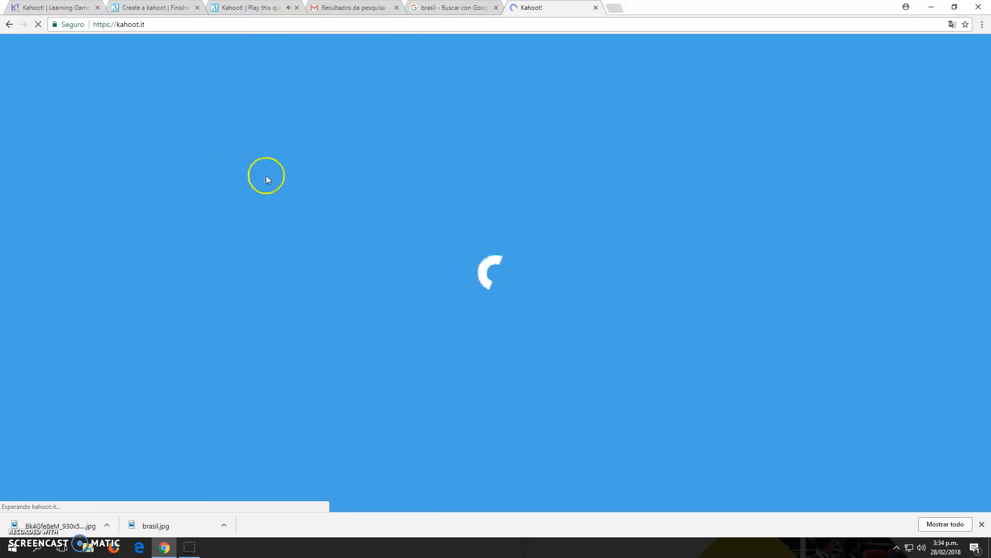
Copy the game PIN from the host lobby and submit it on kahoot.it.
left_click(279, 7)
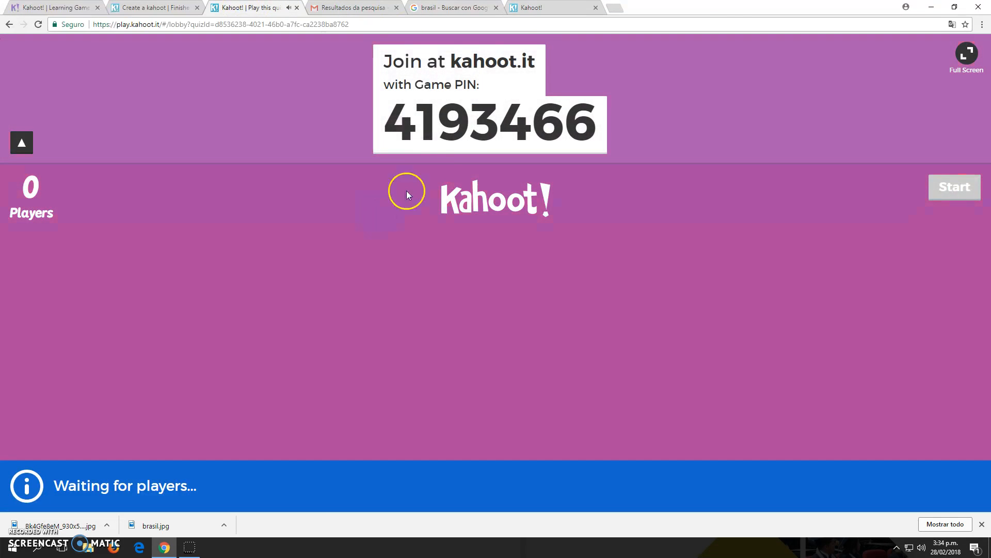
left_click_drag(388, 118, 593, 140)
key("ctrl+c")
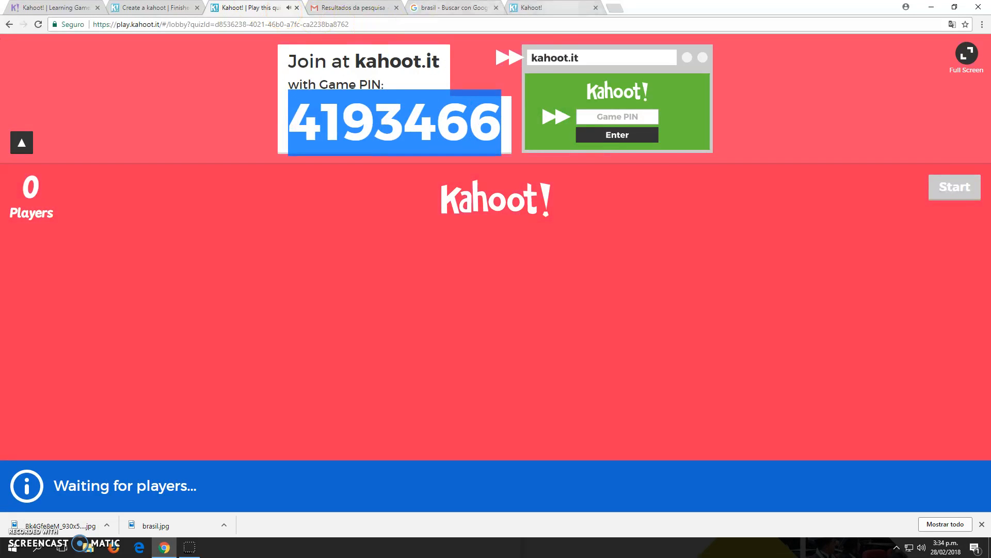
left_click(558, 7)
left_click(481, 258)
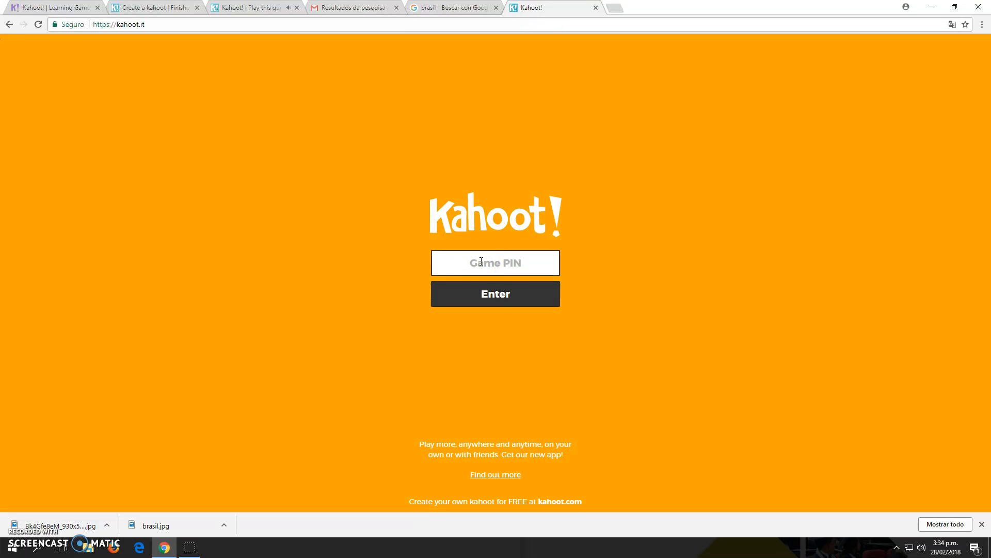
key("ctrl+v")
left_click(496, 290)
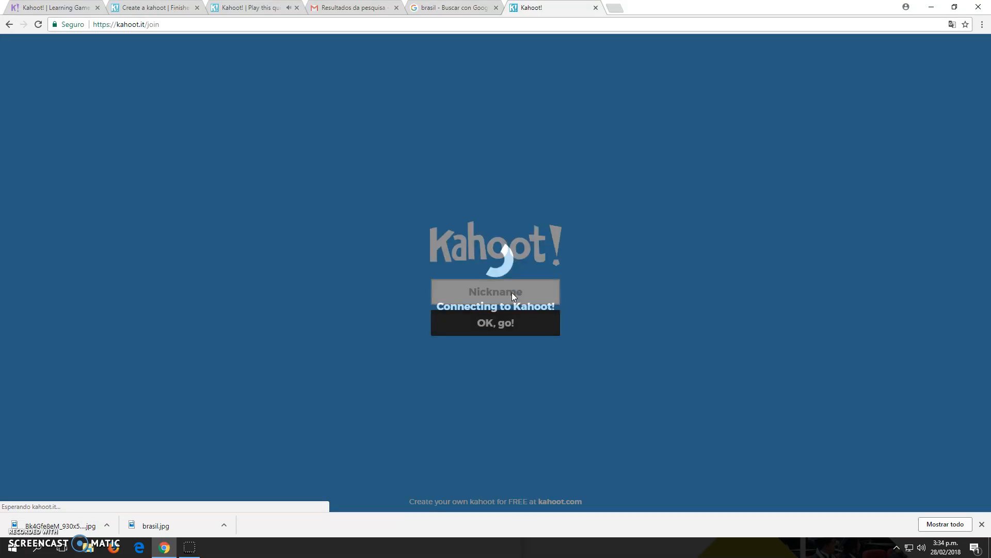
Join the game with a player nickname and return to the host lobby.
left_click(513, 293)
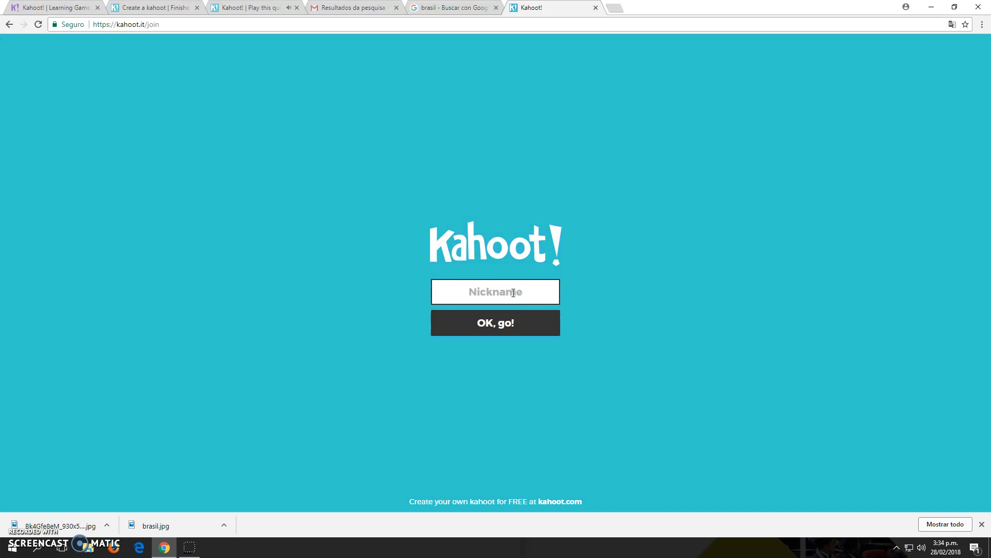
type("nicol")
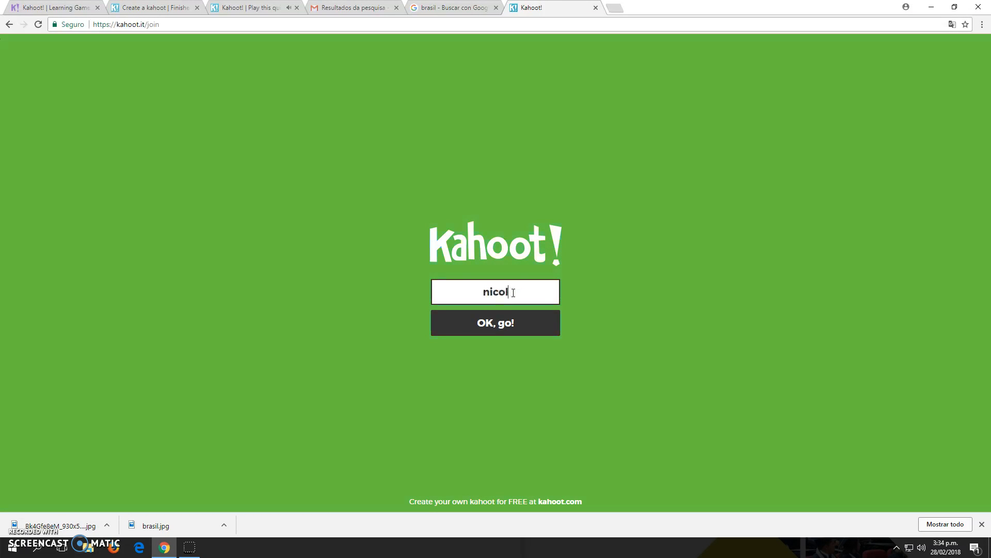
type("h")
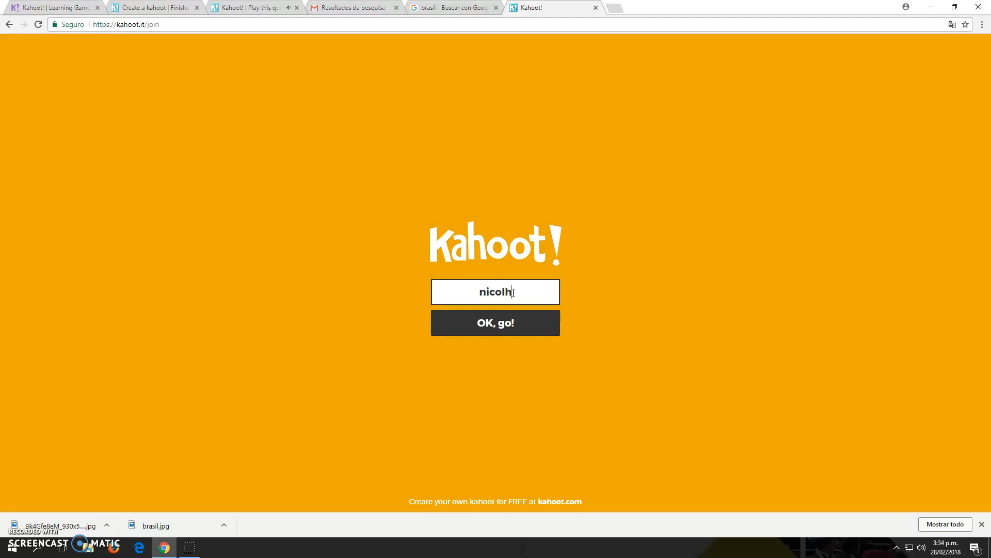
type("olAOKJH")
left_click(518, 328)
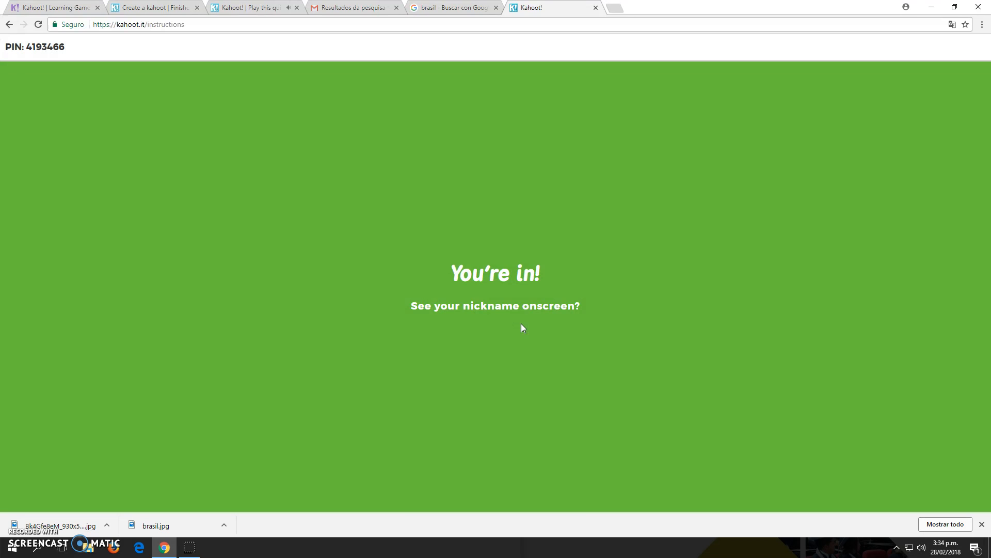
left_click(274, 7)
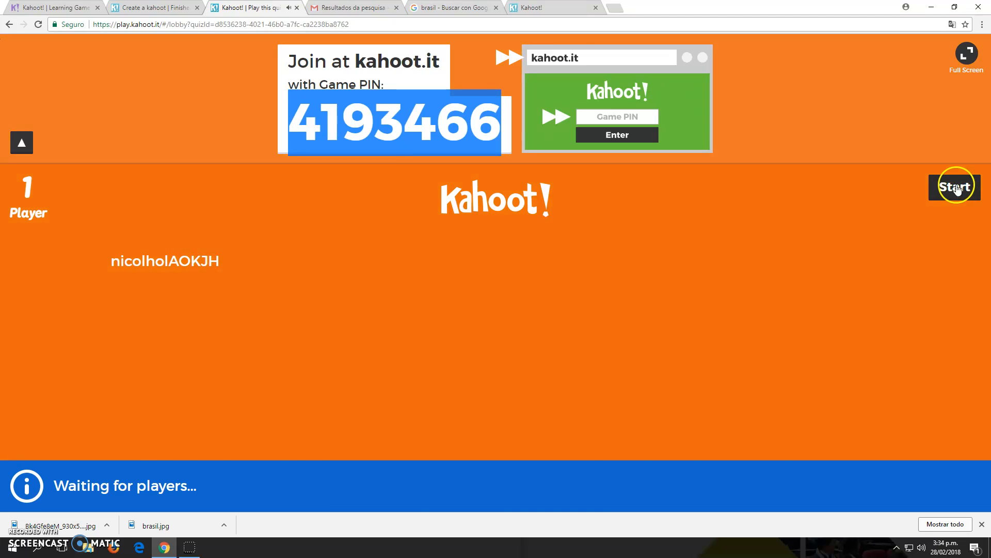
Start the game and answer the Cristo Redentor question with the blue Rio de Janeiro tile.
left_click(954, 187)
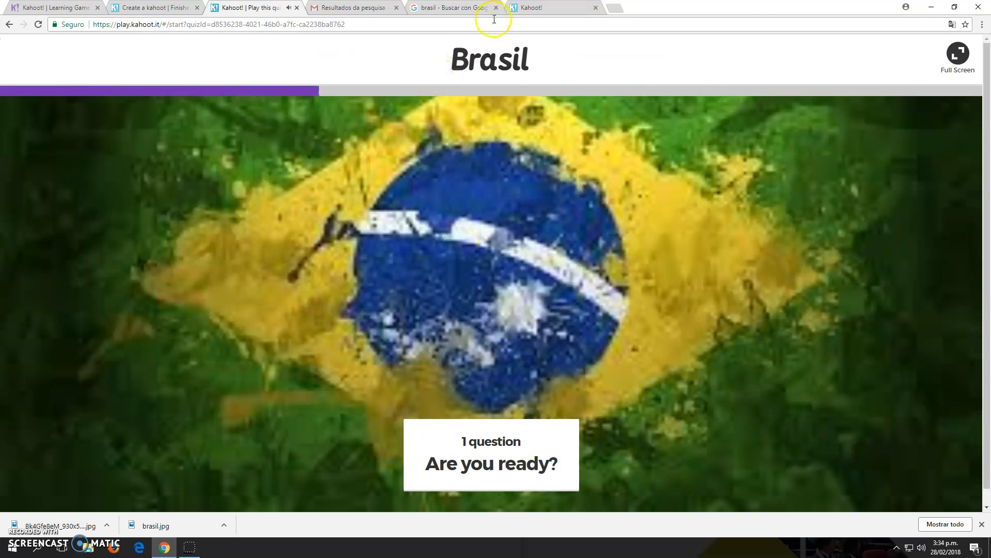
left_click(531, 8)
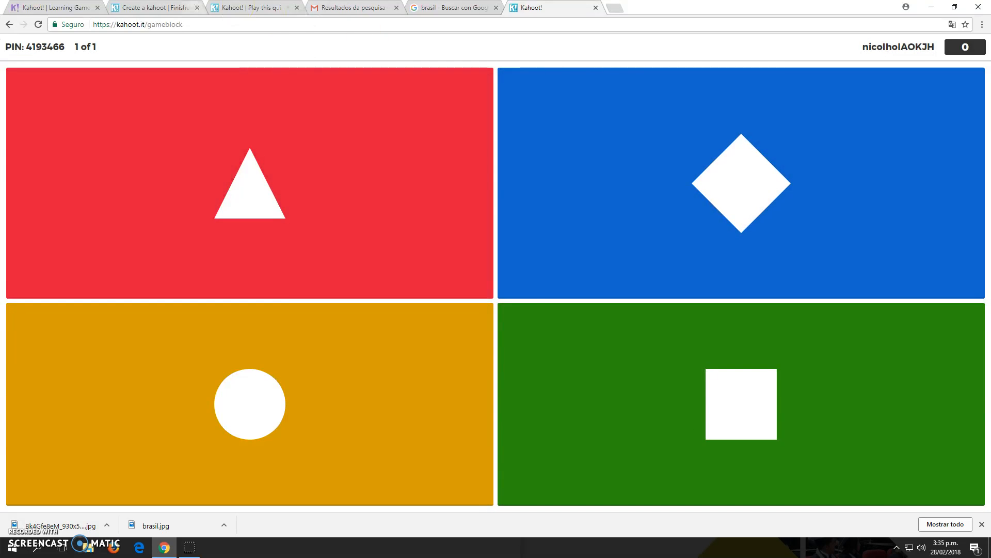
left_click(243, 8)
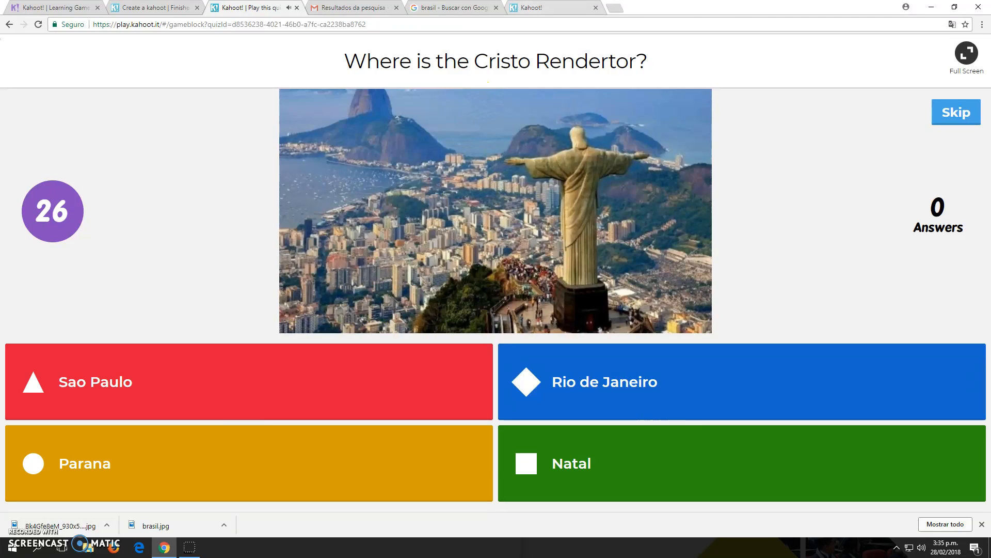
left_click(532, 7)
left_click(593, 286)
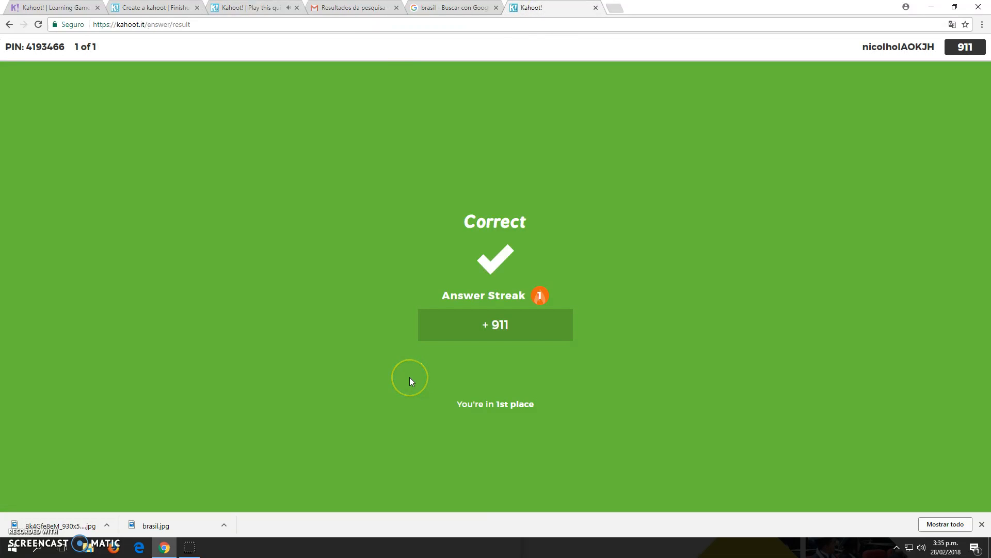